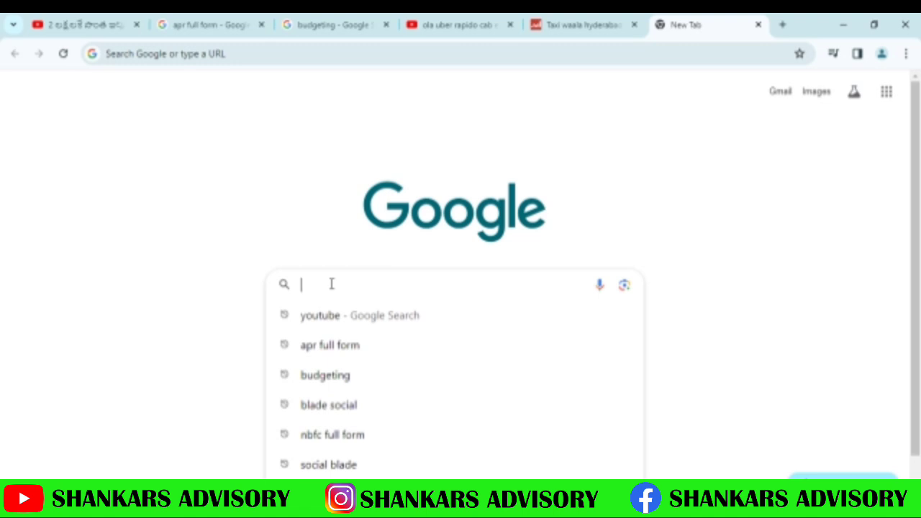
Search Google for 'income tax login' and open the e-Filing portal login page
{"action": "type", "text": "inc"}
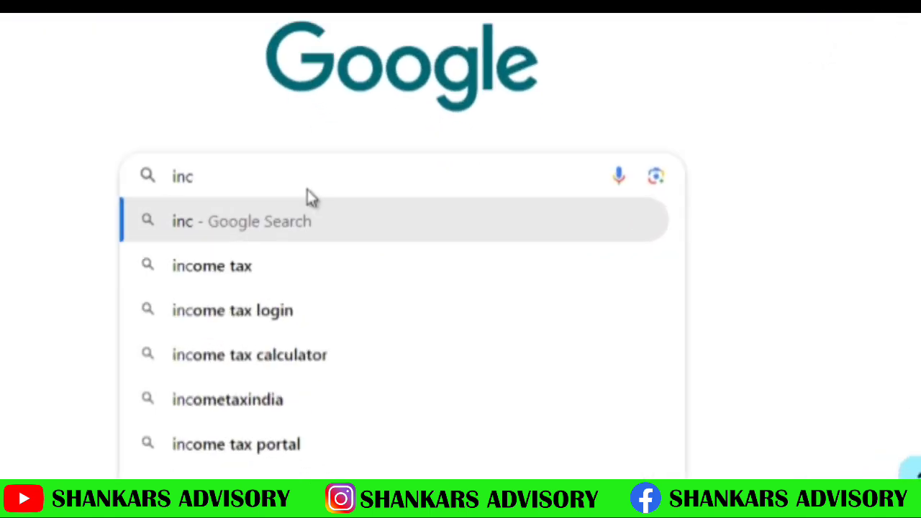
{"action": "left_click", "coordinate": [341, 379]}
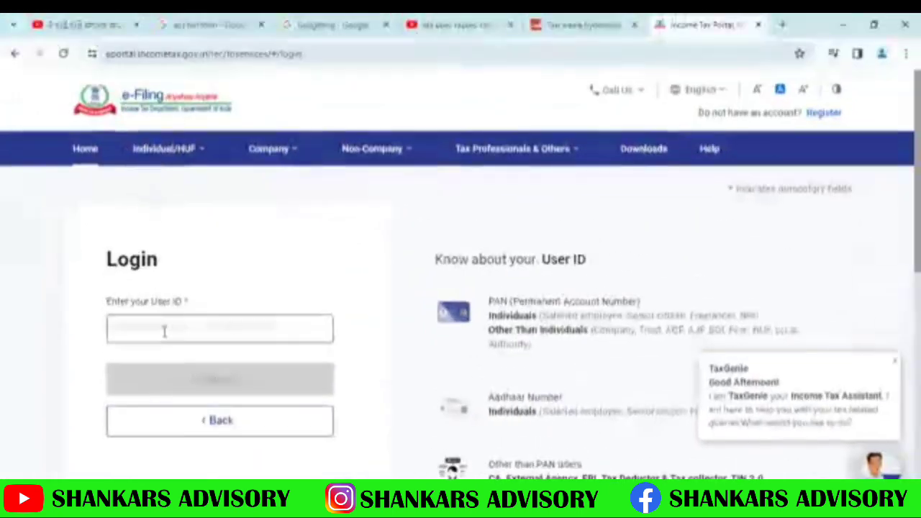
Log in with the PAN and account password, correcting the password after a rejected attempt
{"action": "left_click", "coordinate": [37, 128]}
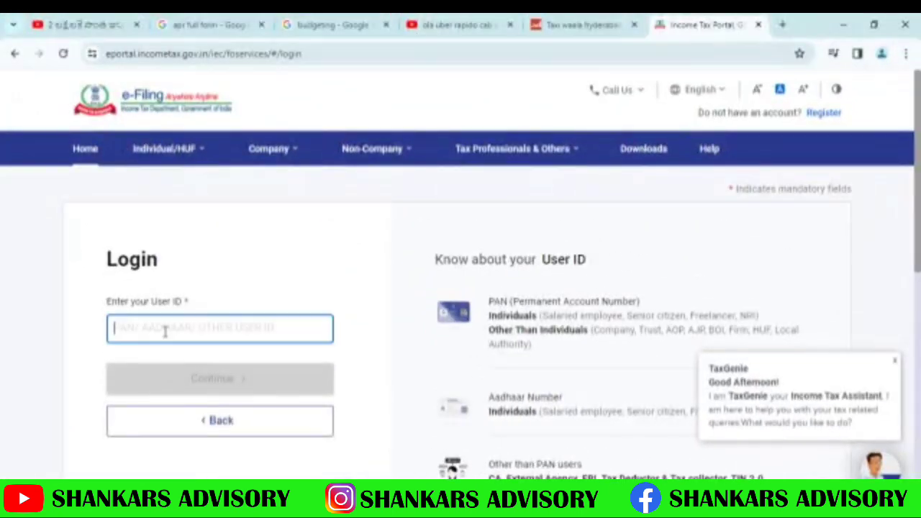
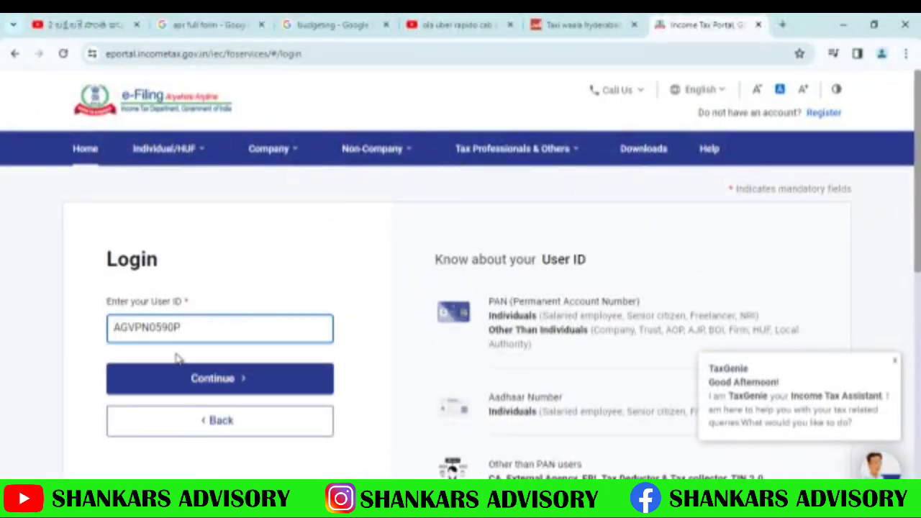
{"action": "left_click", "coordinate": [201, 386]}
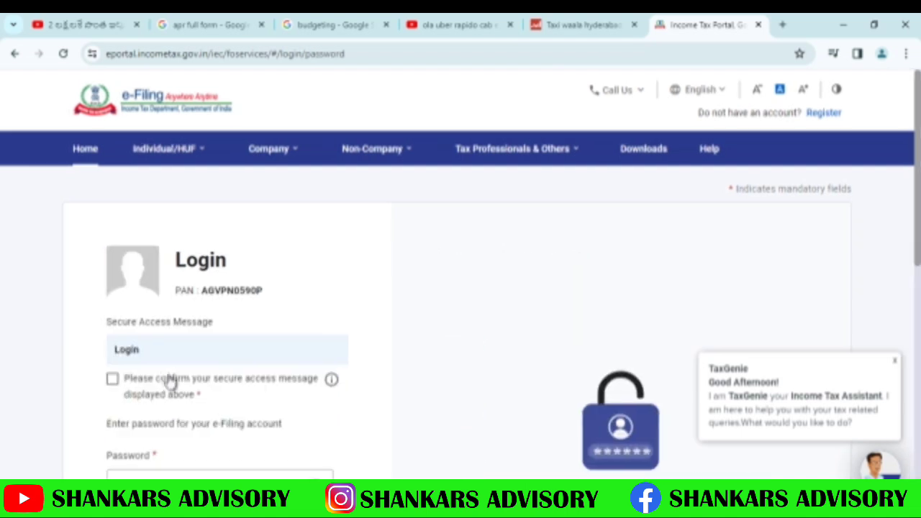
{"action": "left_click", "coordinate": [113, 381]}
{"action": "scroll", "coordinate": [144, 401], "scroll_direction": "down", "scroll_amount": 2}
{"action": "left_click", "coordinate": [158, 382]}
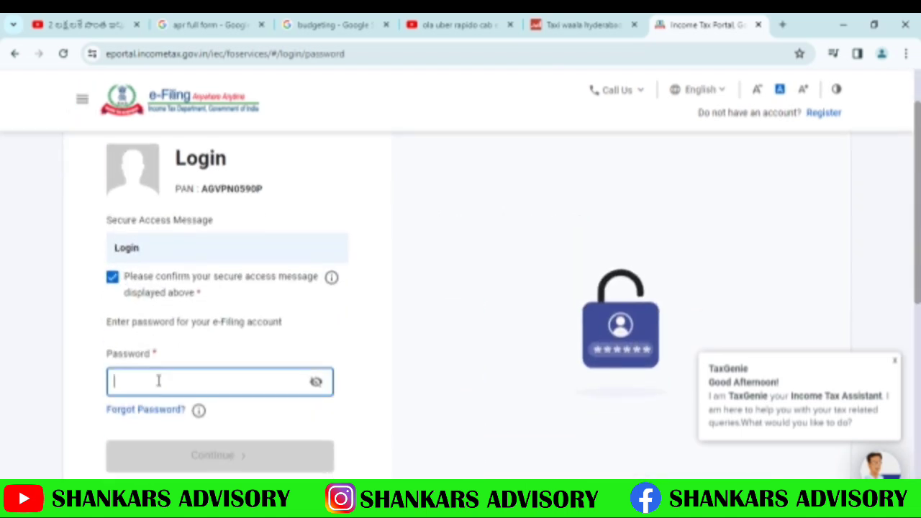
{"action": "type", "text": "a"}
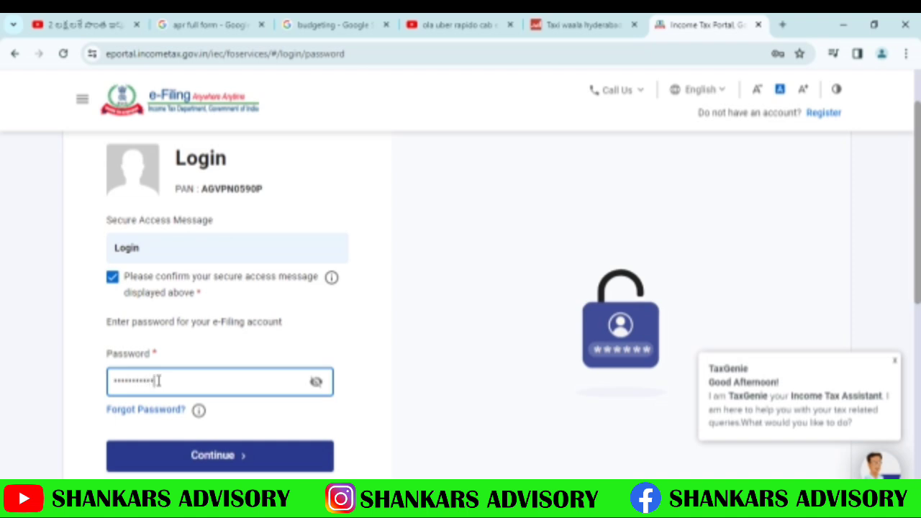
{"action": "left_click", "coordinate": [201, 454]}
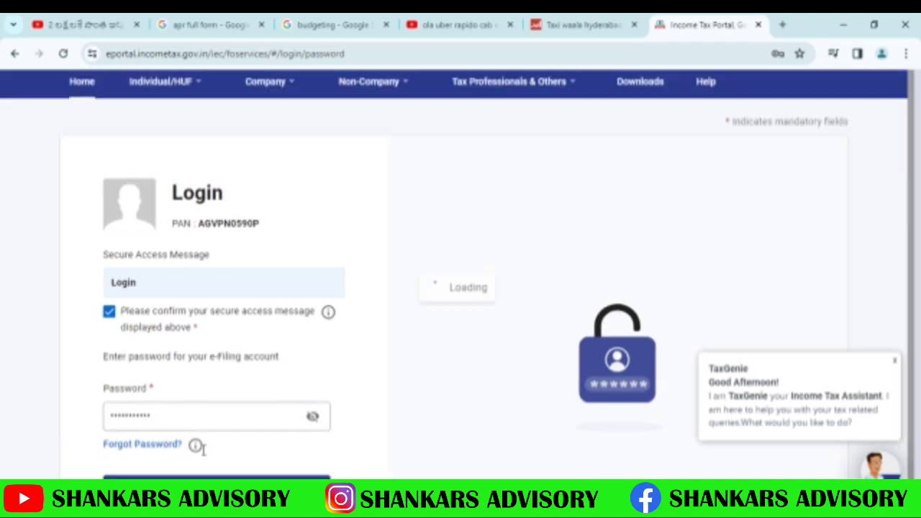
{"action": "left_click", "coordinate": [316, 418]}
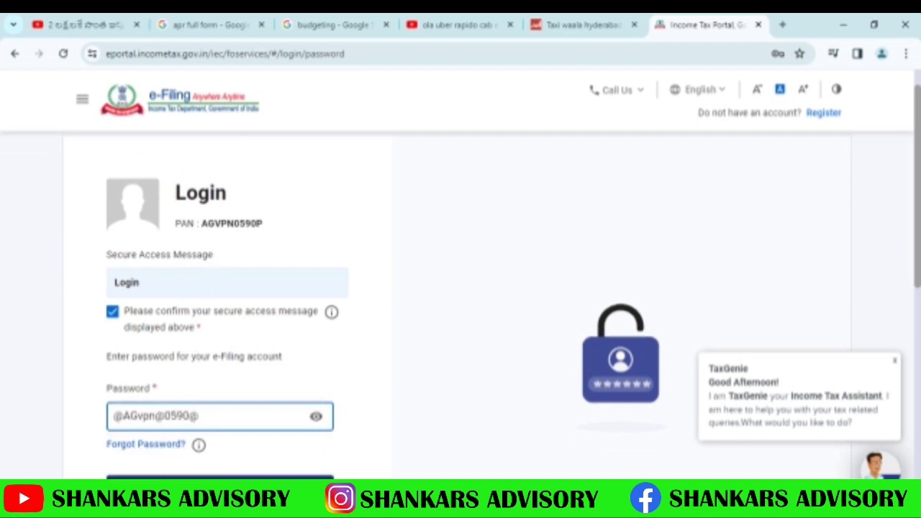
{"action": "key", "text": "Return"}
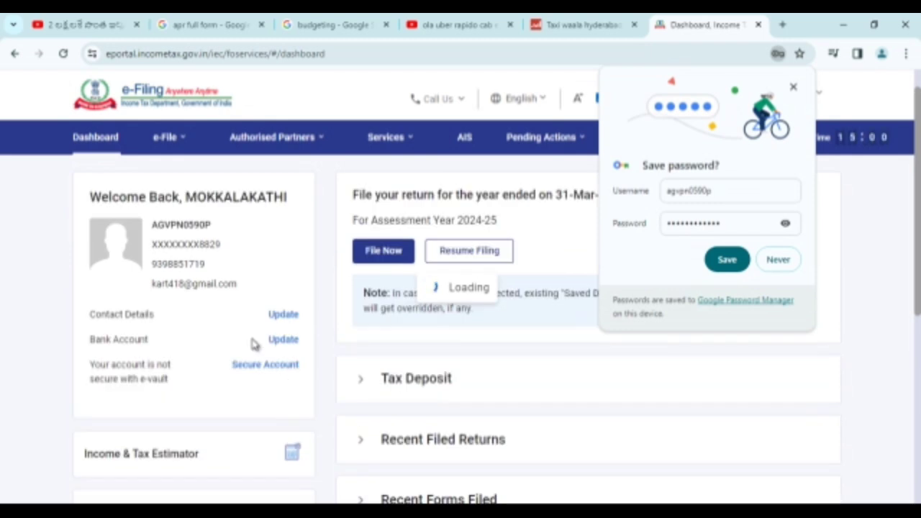
Dismiss Chrome's save-password prompt and go to e-File > Income Tax Returns > File Income Tax Return
{"action": "left_click", "coordinate": [793, 88]}
{"action": "left_click", "coordinate": [168, 142]}
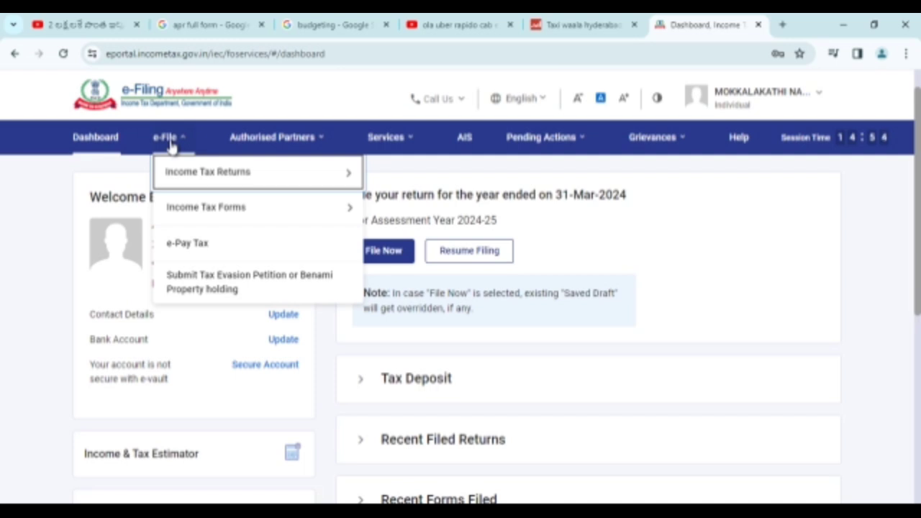
{"action": "mouse_move", "coordinate": [181, 173]}
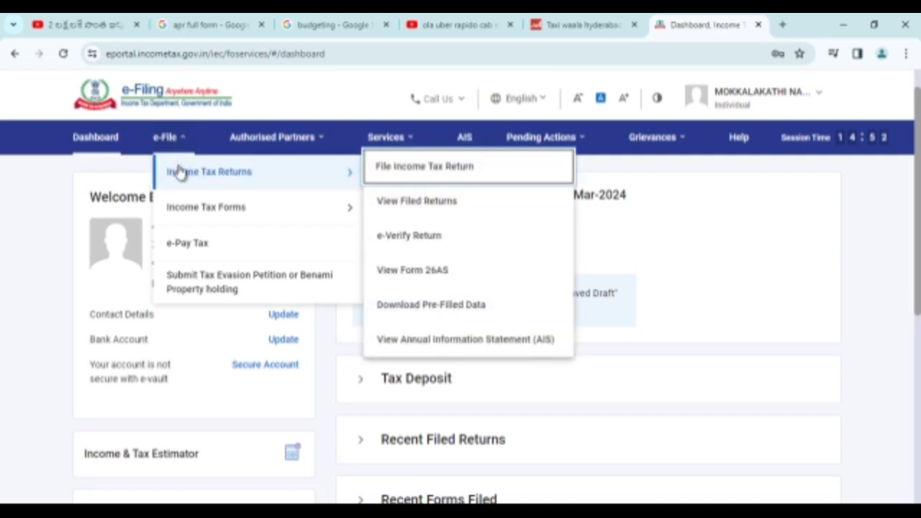
{"action": "left_click", "coordinate": [421, 173]}
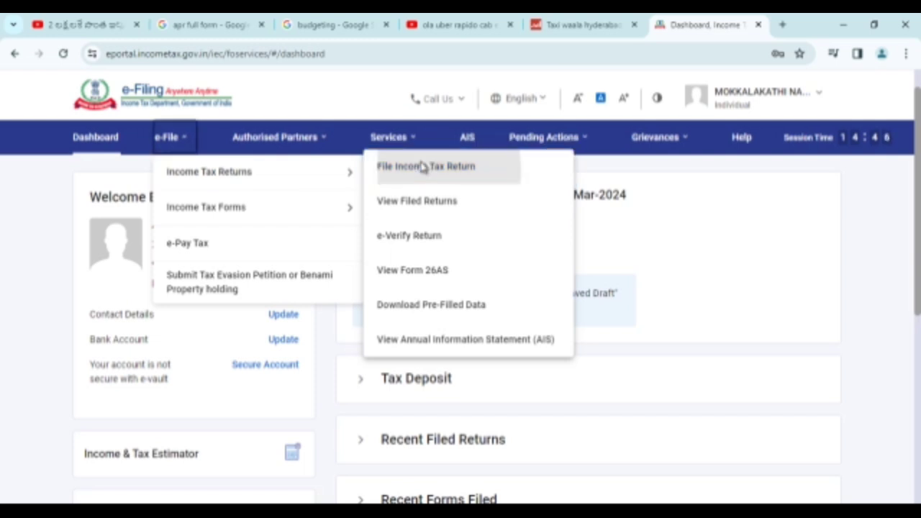
Choose assessment year 2024-25 with the Online filing mode and continue
{"action": "left_click", "coordinate": [165, 279]}
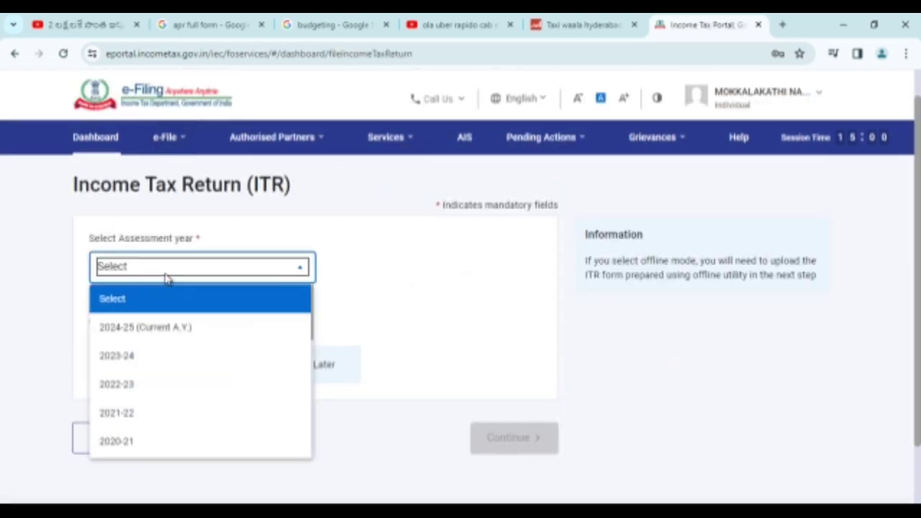
{"action": "left_click", "coordinate": [167, 328]}
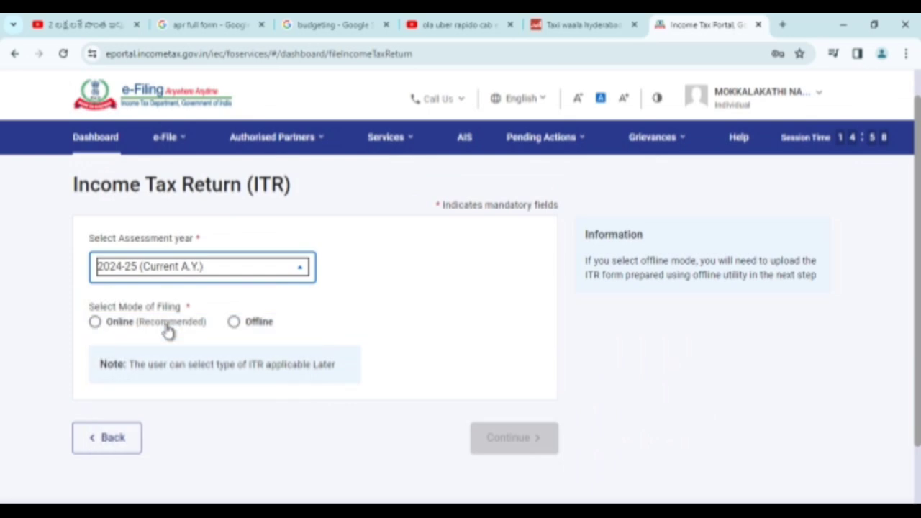
{"action": "left_click", "coordinate": [96, 323]}
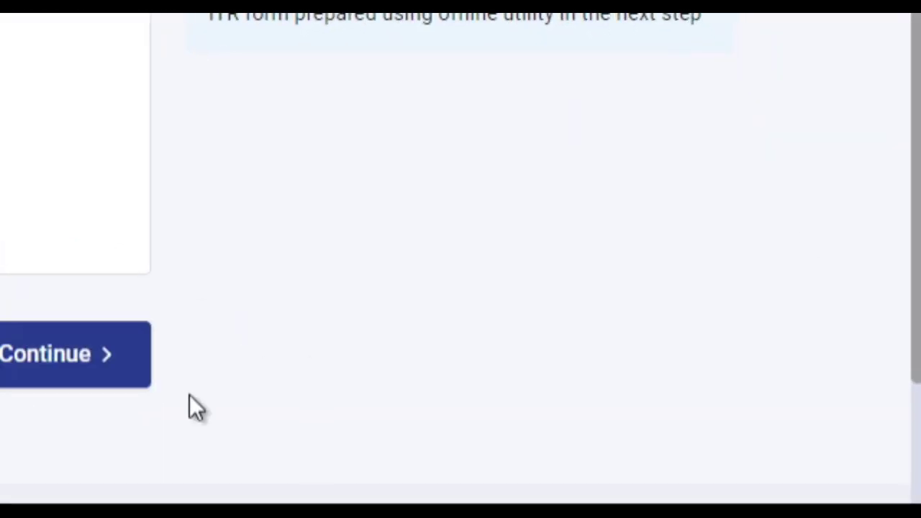
{"action": "left_click", "coordinate": [90, 360]}
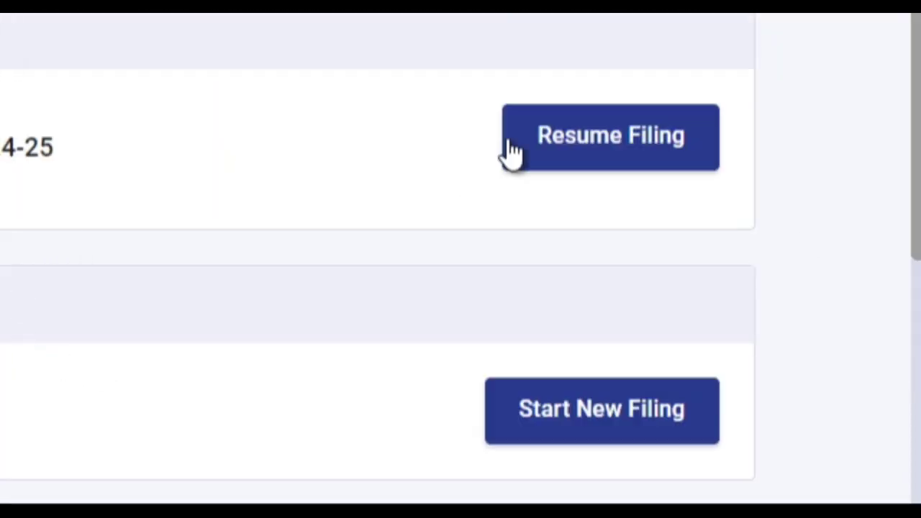
Resume the saved ITR-1 draft and dismiss the pre-filled return notice
{"action": "left_click", "coordinate": [644, 159]}
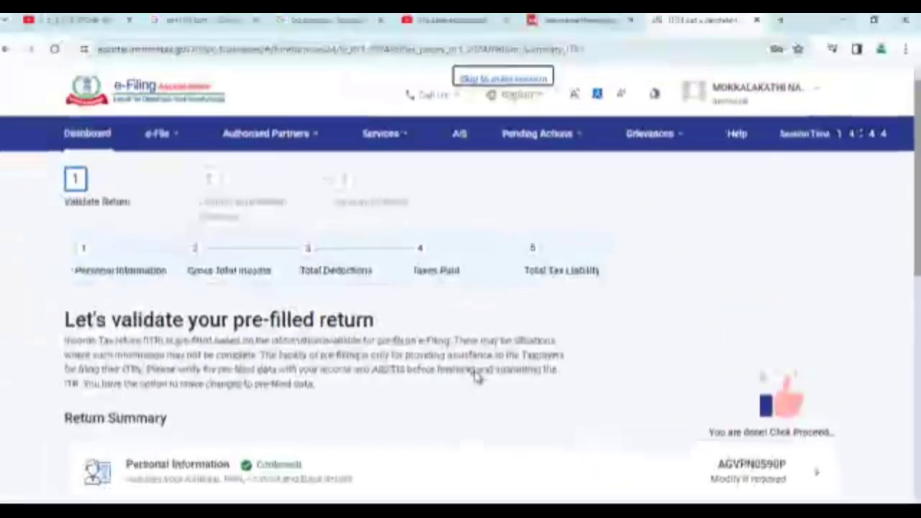
{"action": "scroll", "coordinate": [424, 388], "scroll_direction": "down", "scroll_amount": 4}
{"action": "left_click", "coordinate": [452, 385]}
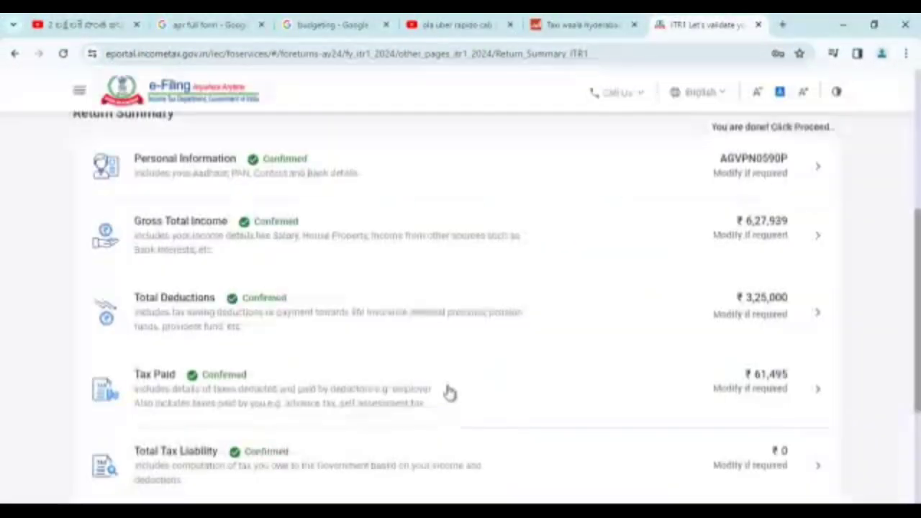
Review Personal Information down to the two validated bank accounts and confirm the section
{"action": "left_click", "coordinate": [179, 170]}
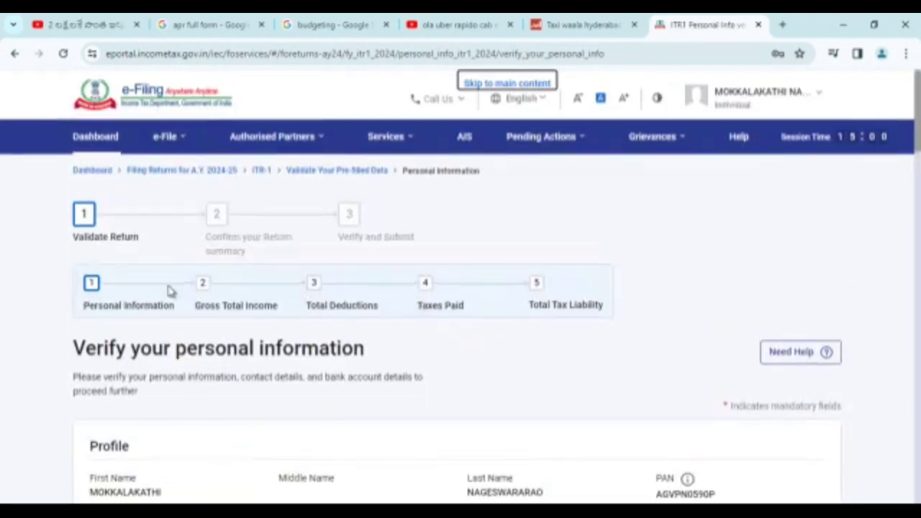
{"action": "scroll", "coordinate": [159, 338], "scroll_direction": "down", "scroll_amount": 3}
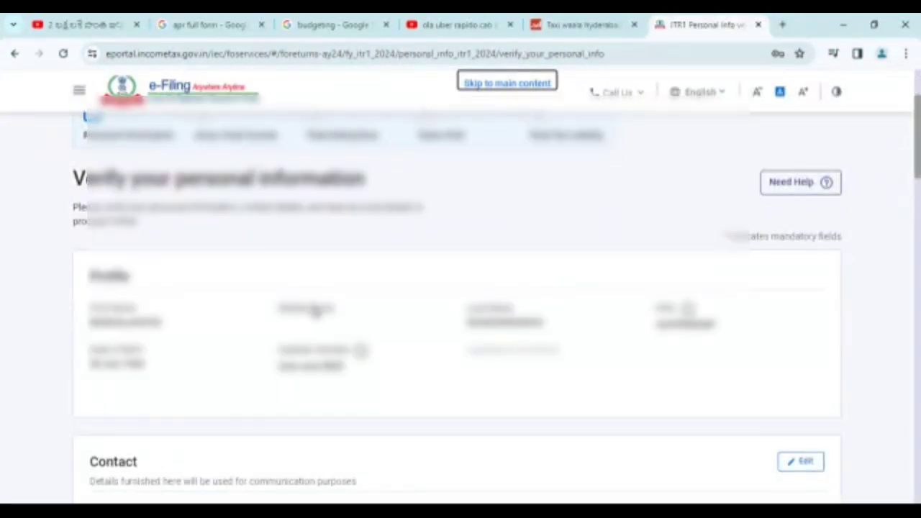
{"action": "scroll", "coordinate": [182, 344], "scroll_direction": "down", "scroll_amount": 2}
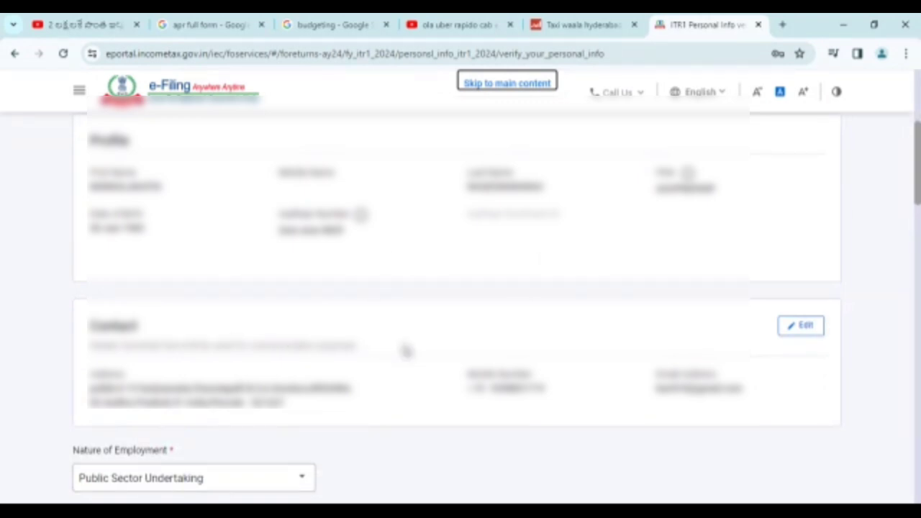
{"action": "scroll", "coordinate": [405, 350], "scroll_direction": "down", "scroll_amount": 5}
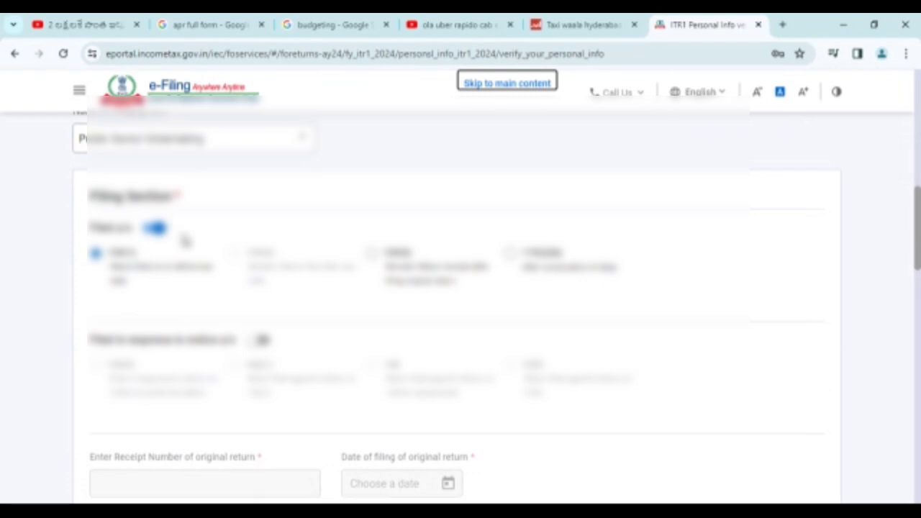
{"action": "scroll", "coordinate": [181, 230], "scroll_direction": "down", "scroll_amount": 3}
{"action": "scroll", "coordinate": [181, 239], "scroll_direction": "down", "scroll_amount": 2}
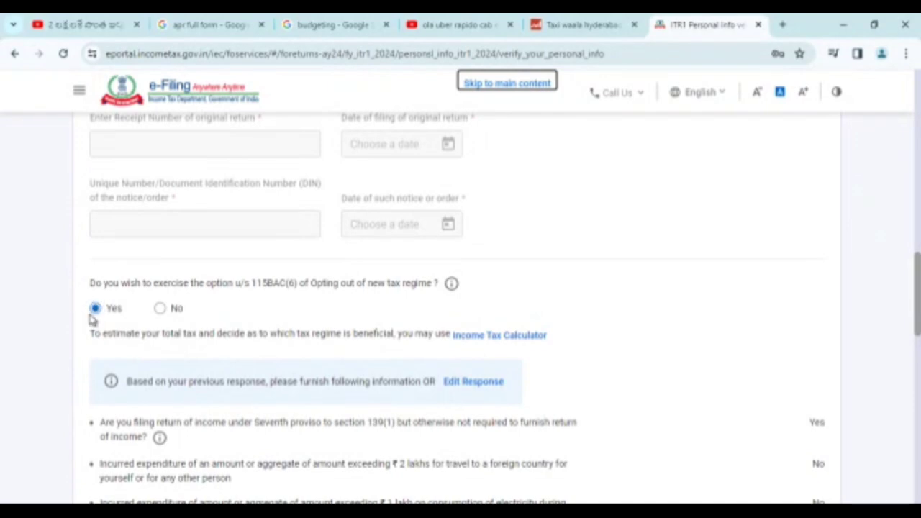
{"action": "scroll", "coordinate": [305, 308], "scroll_direction": "down", "scroll_amount": 15}
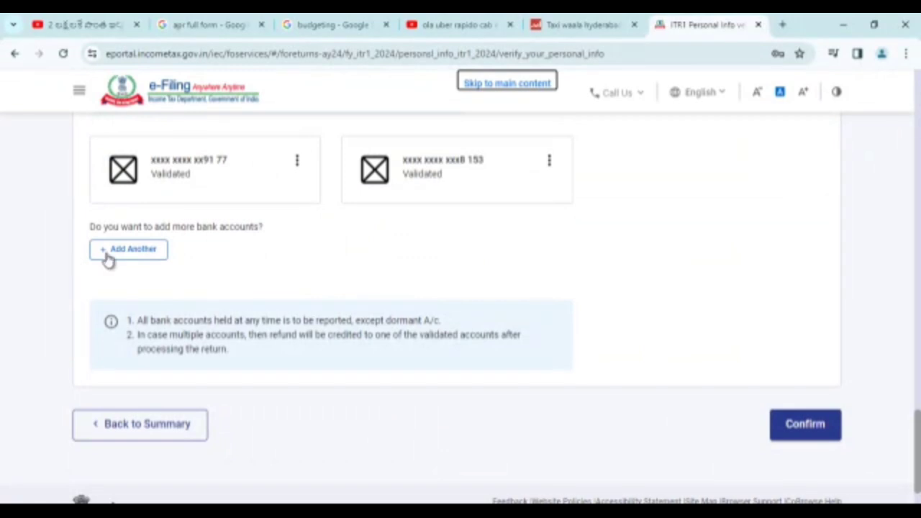
{"action": "scroll", "coordinate": [237, 220], "scroll_direction": "up", "scroll_amount": 3}
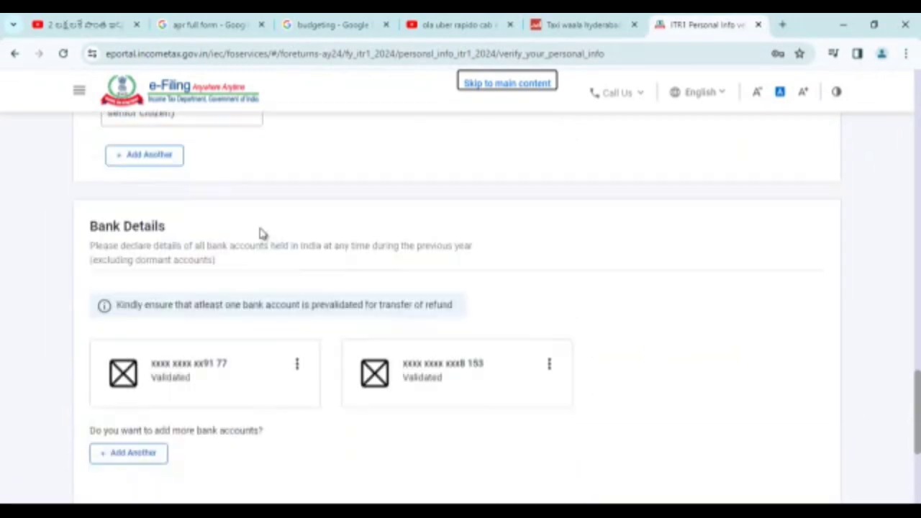
{"action": "scroll", "coordinate": [734, 384], "scroll_direction": "down", "scroll_amount": 4}
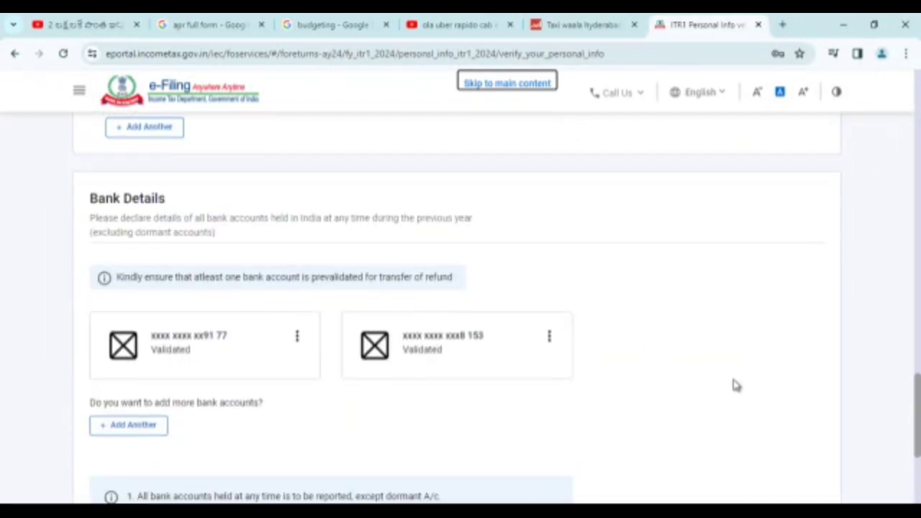
{"action": "left_click", "coordinate": [806, 369]}
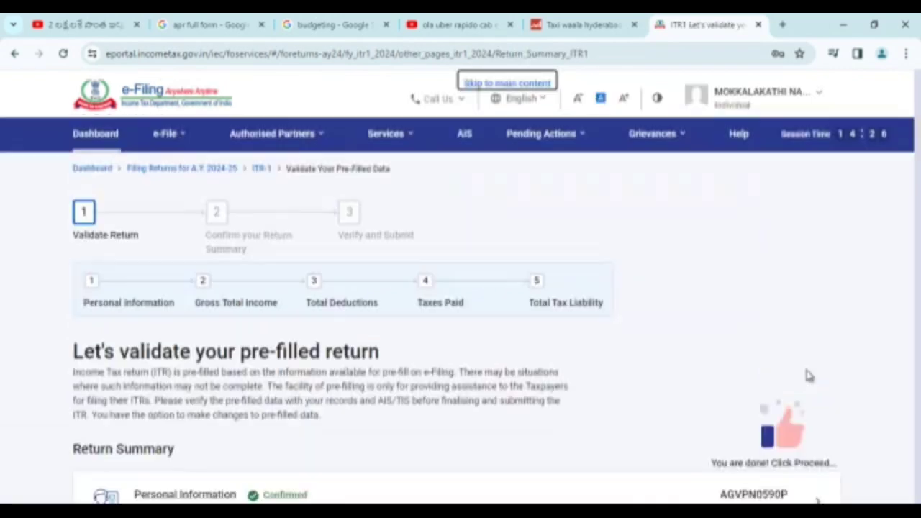
Check salary ₹8,27,939 and house property ₹-2,00,000 under Gross Total Income, past the salary exemption questions
{"action": "scroll", "coordinate": [625, 348], "scroll_direction": "down", "scroll_amount": 3}
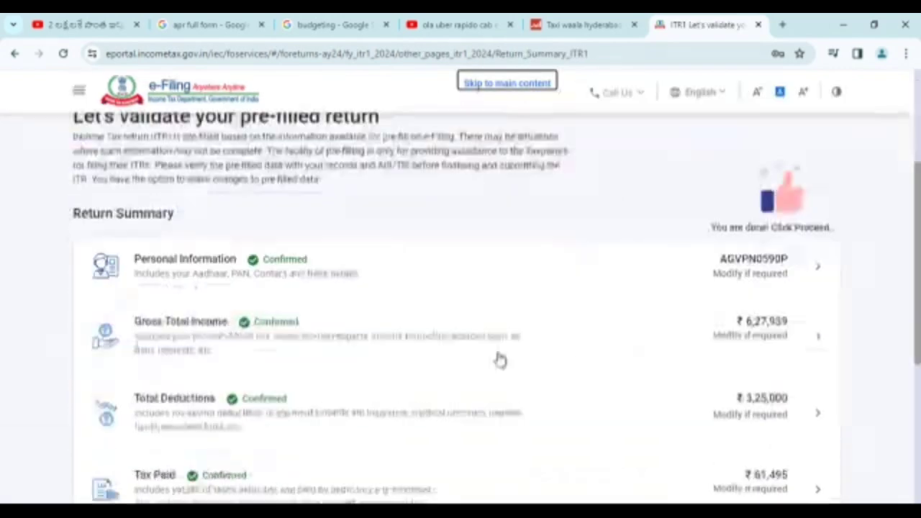
{"action": "left_click", "coordinate": [182, 335]}
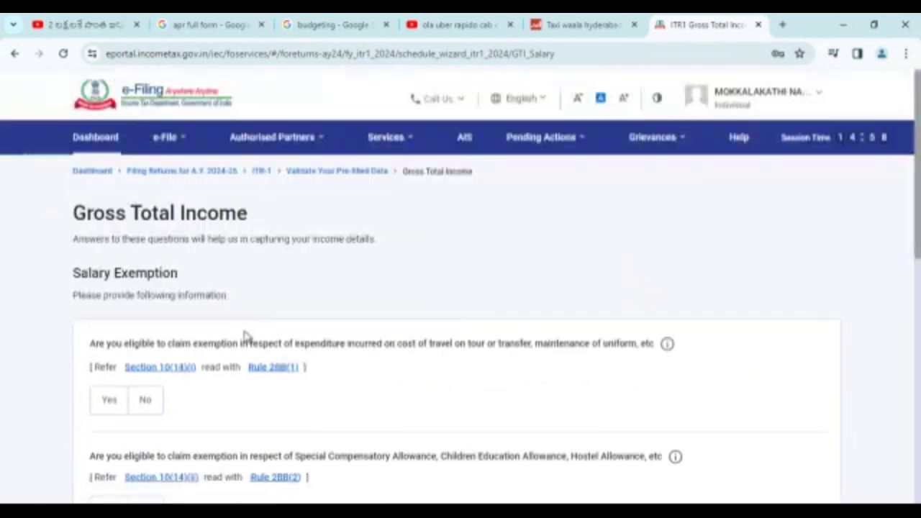
{"action": "scroll", "coordinate": [434, 270], "scroll_direction": "down", "scroll_amount": 6}
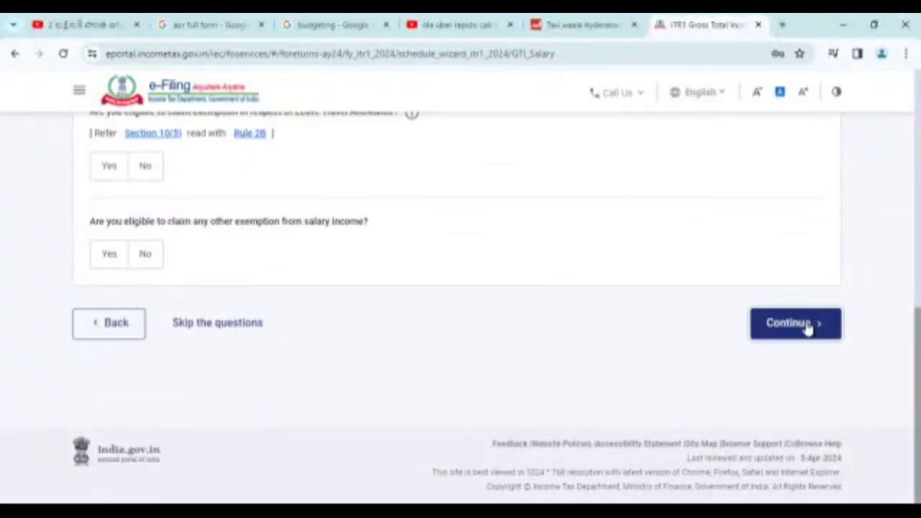
{"action": "left_click", "coordinate": [808, 325]}
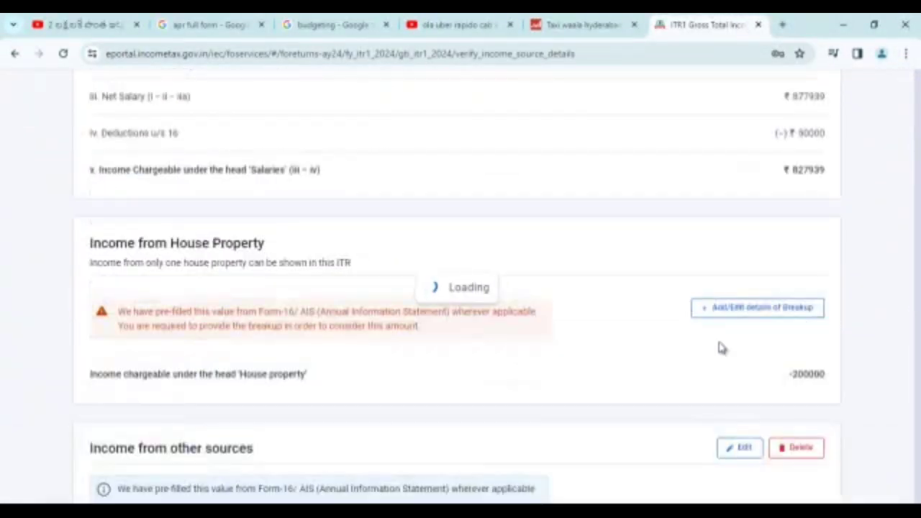
{"action": "scroll", "coordinate": [273, 335], "scroll_direction": "down", "scroll_amount": 2}
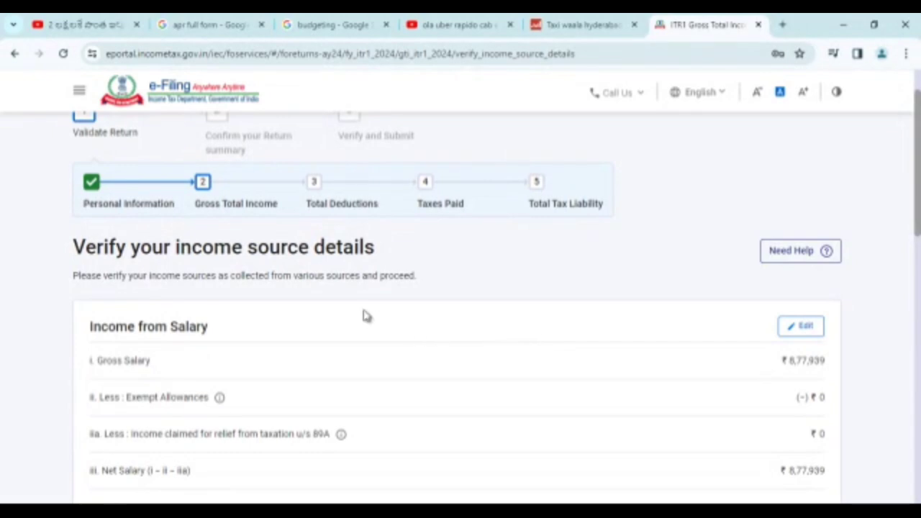
{"action": "scroll", "coordinate": [917, 369], "scroll_direction": "down", "scroll_amount": 3}
{"action": "scroll", "coordinate": [628, 298], "scroll_direction": "down", "scroll_amount": 4}
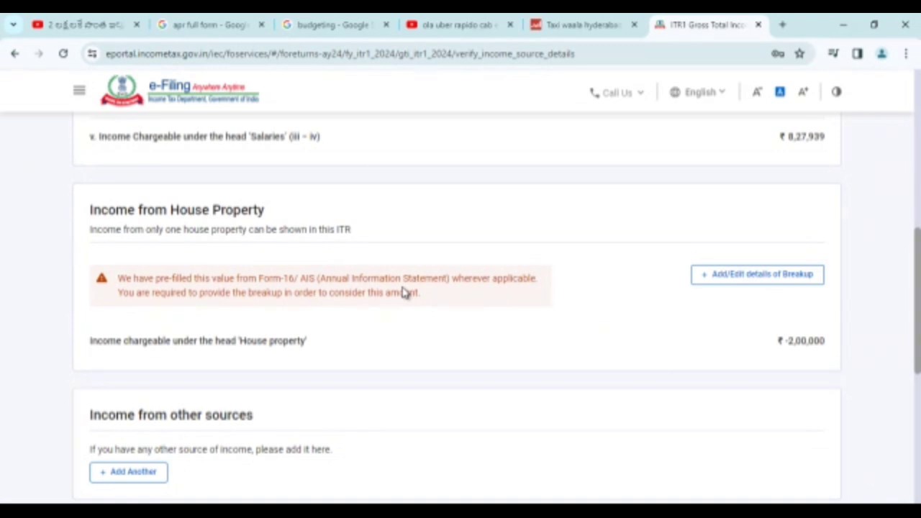
{"action": "scroll", "coordinate": [404, 293], "scroll_direction": "down", "scroll_amount": 3}
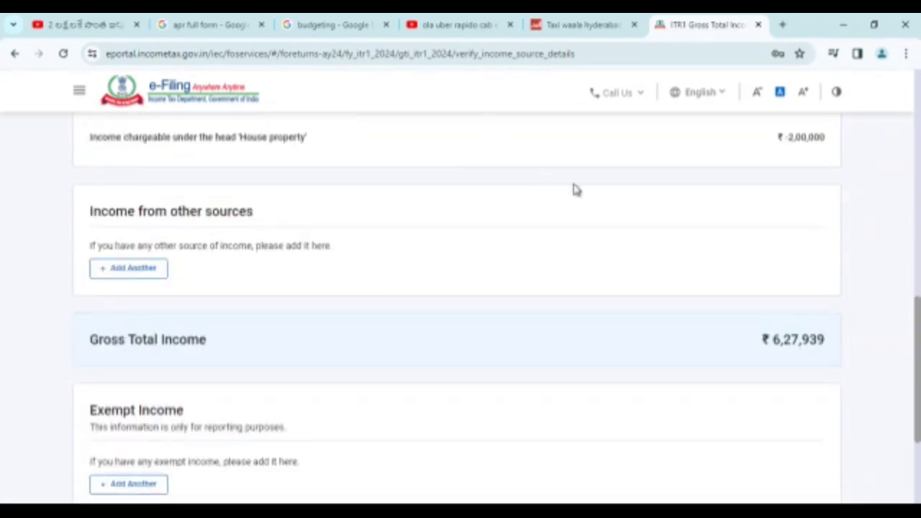
{"action": "scroll", "coordinate": [575, 189], "scroll_direction": "up", "scroll_amount": 1}
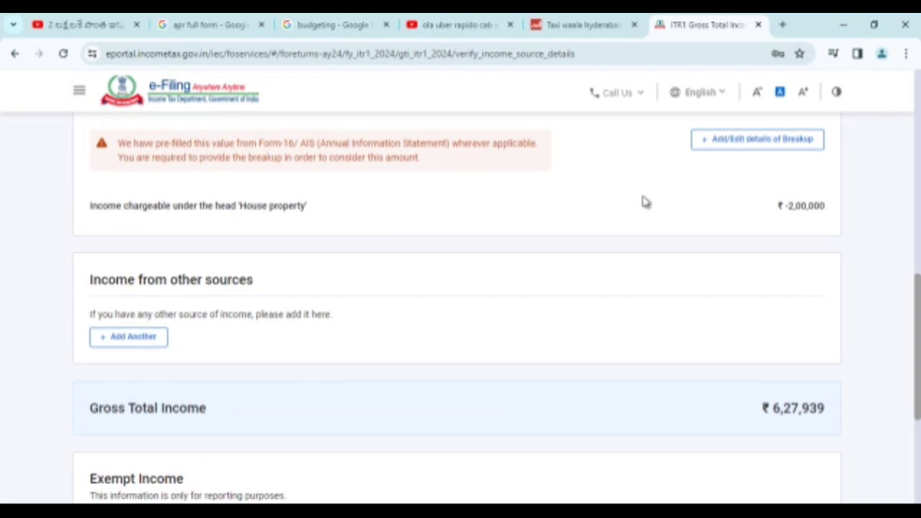
{"action": "scroll", "coordinate": [684, 216], "scroll_direction": "up", "scroll_amount": 2}
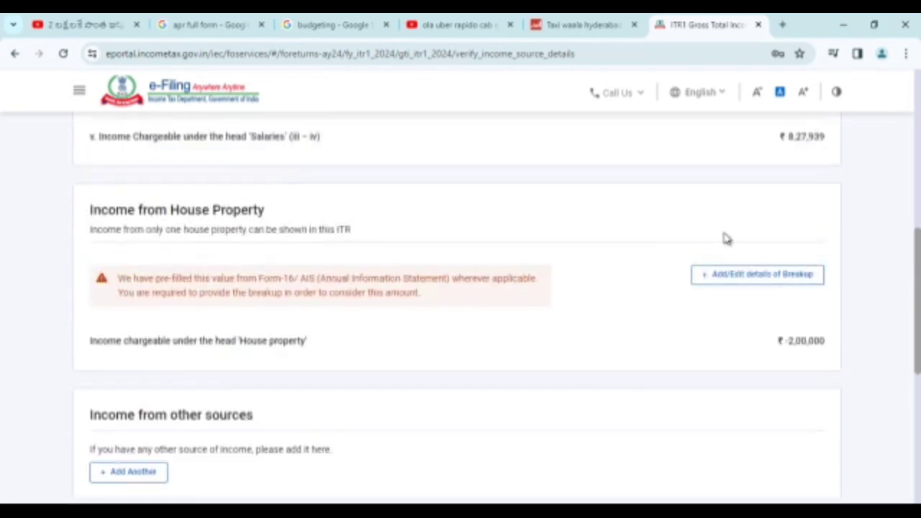
Save the house property breakup as Self Occupied with ₹2,00,000 interest
{"action": "left_click", "coordinate": [761, 277]}
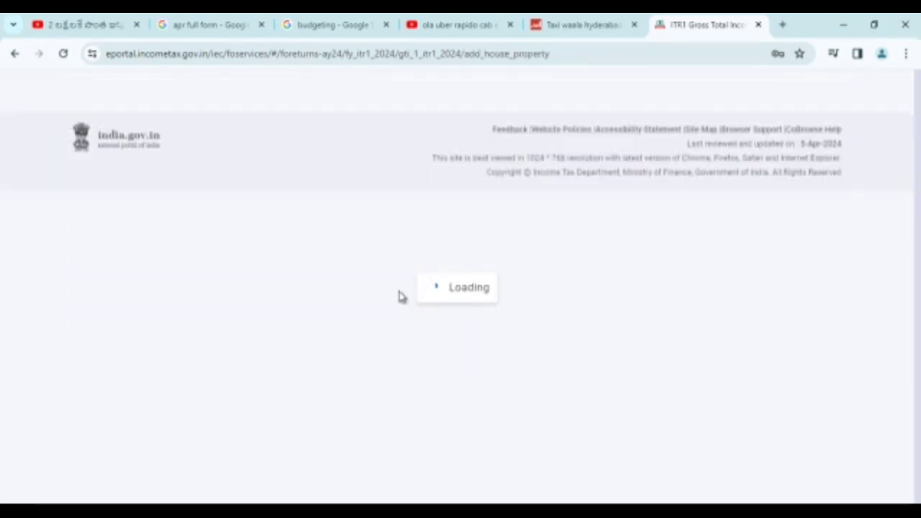
{"action": "scroll", "coordinate": [389, 297], "scroll_direction": "down", "scroll_amount": 3}
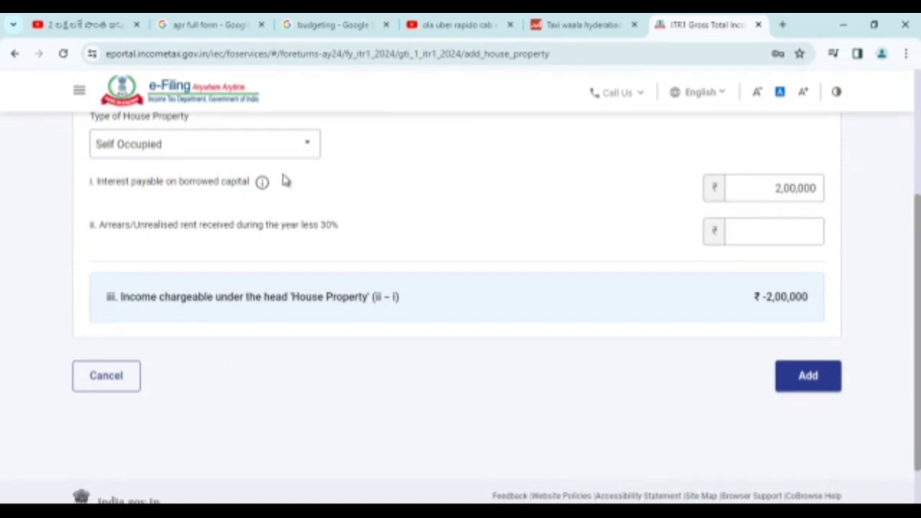
{"action": "left_click", "coordinate": [808, 375]}
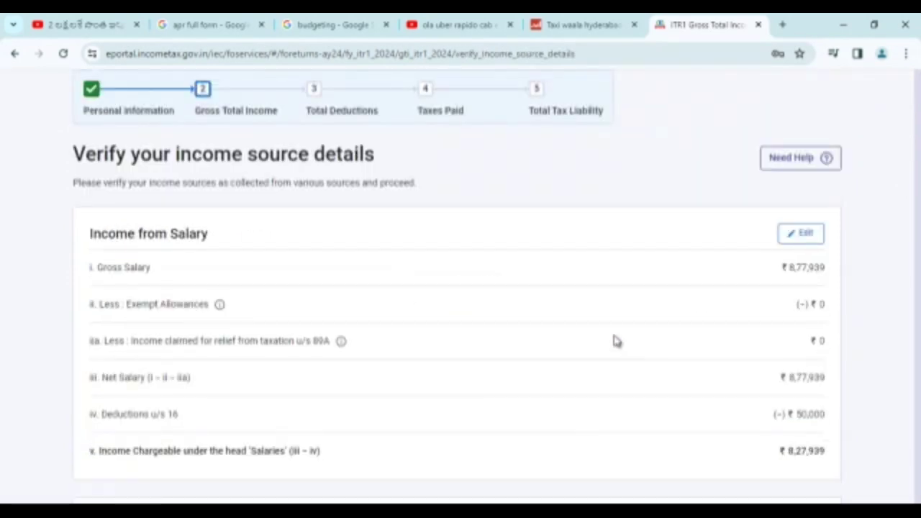
{"action": "scroll", "coordinate": [422, 323], "scroll_direction": "down", "scroll_amount": 10}
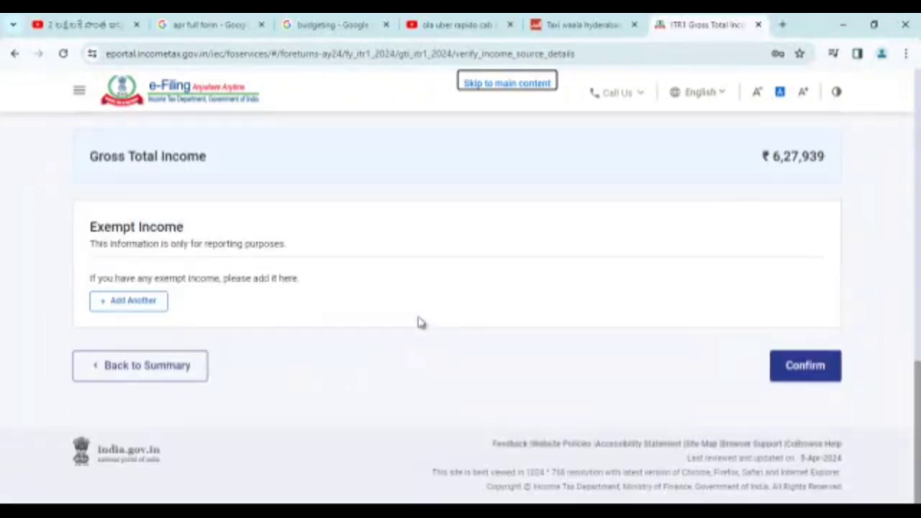
{"action": "scroll", "coordinate": [308, 265], "scroll_direction": "up", "scroll_amount": 2}
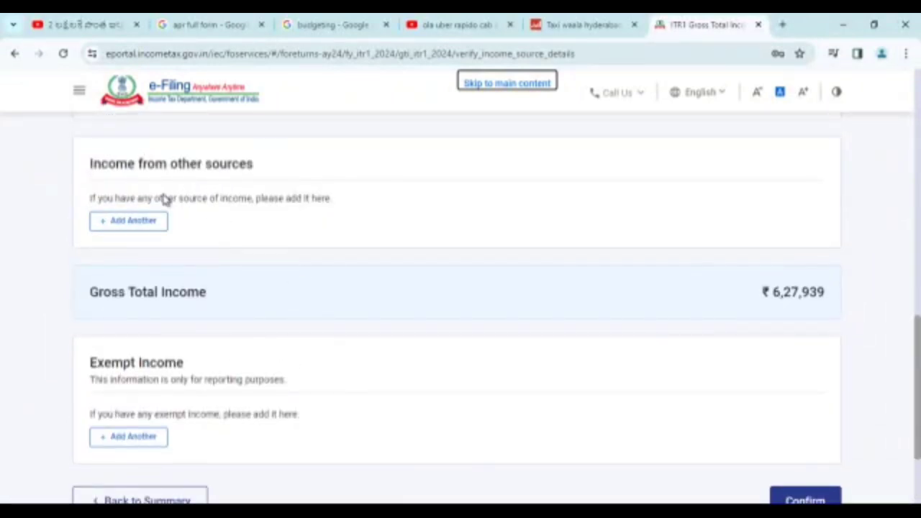
{"action": "scroll", "coordinate": [569, 223], "scroll_direction": "down", "scroll_amount": 2}
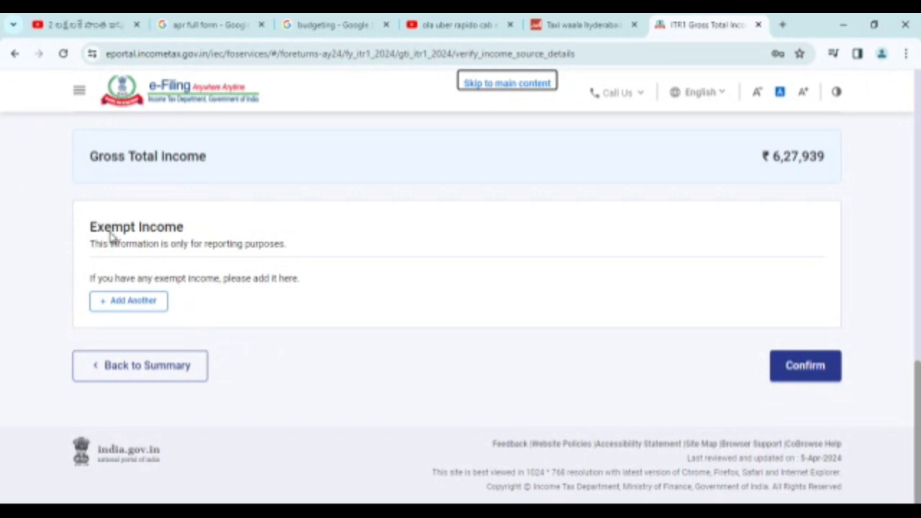
Confirm Gross Total Income of ₹6,27,939 and review deduction questions, with 80DDB claimed at ₹1,00,000
{"action": "left_click", "coordinate": [814, 370]}
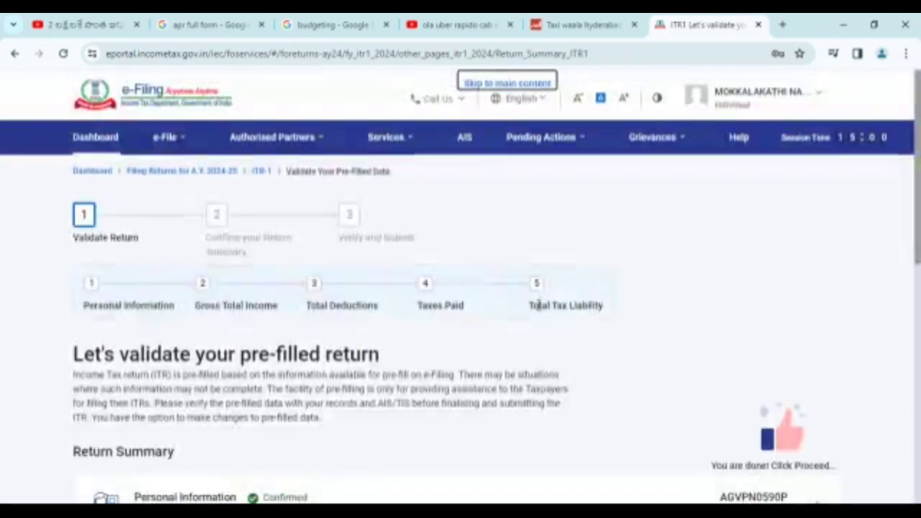
{"action": "scroll", "coordinate": [441, 276], "scroll_direction": "down", "scroll_amount": 5}
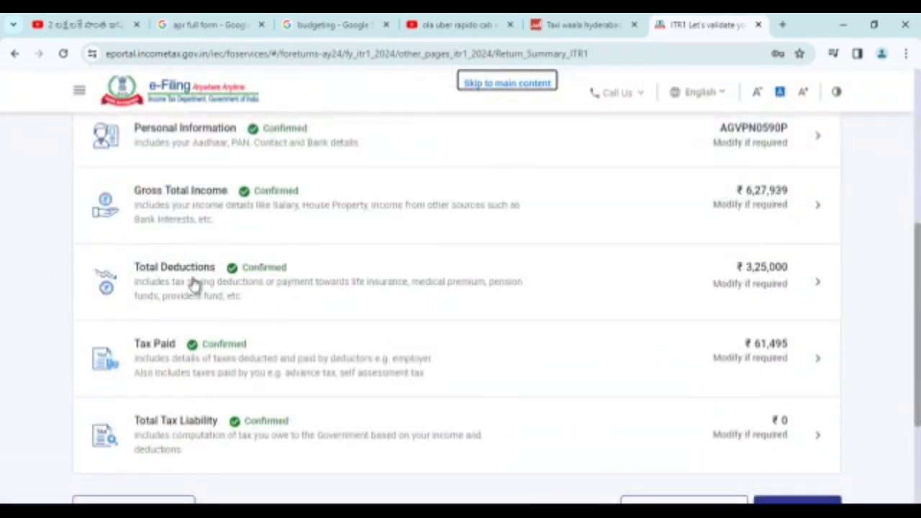
{"action": "left_click", "coordinate": [195, 283]}
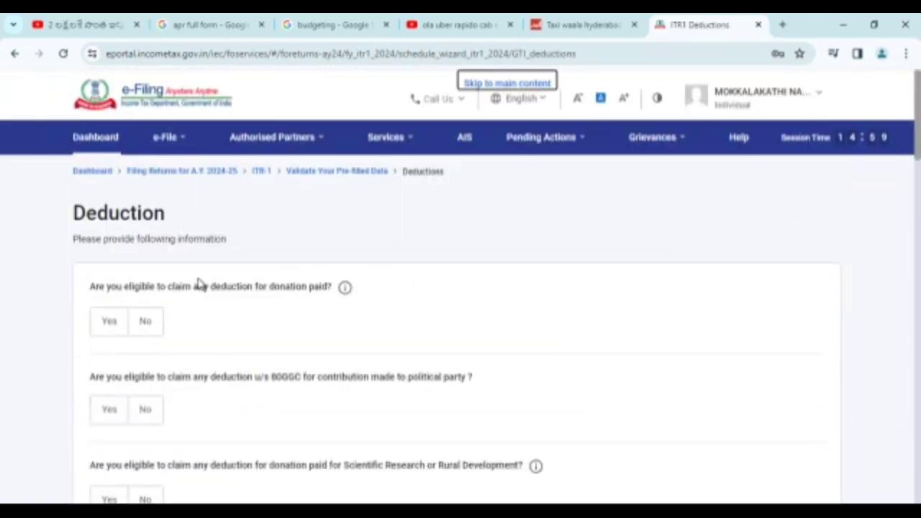
{"action": "scroll", "coordinate": [193, 304], "scroll_direction": "down", "scroll_amount": 3}
{"action": "scroll", "coordinate": [192, 309], "scroll_direction": "down", "scroll_amount": 2}
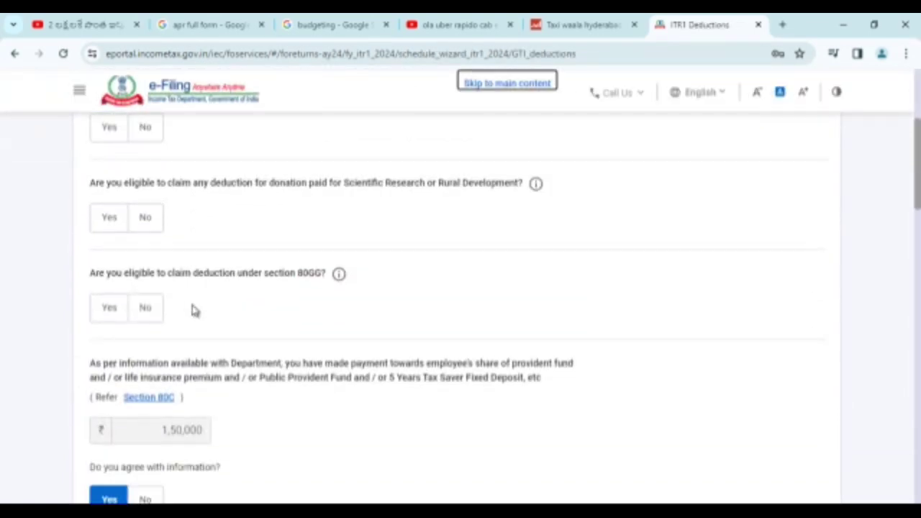
{"action": "scroll", "coordinate": [191, 302], "scroll_direction": "up", "scroll_amount": 3}
{"action": "scroll", "coordinate": [158, 261], "scroll_direction": "down", "scroll_amount": 3}
{"action": "scroll", "coordinate": [159, 264], "scroll_direction": "up", "scroll_amount": 3}
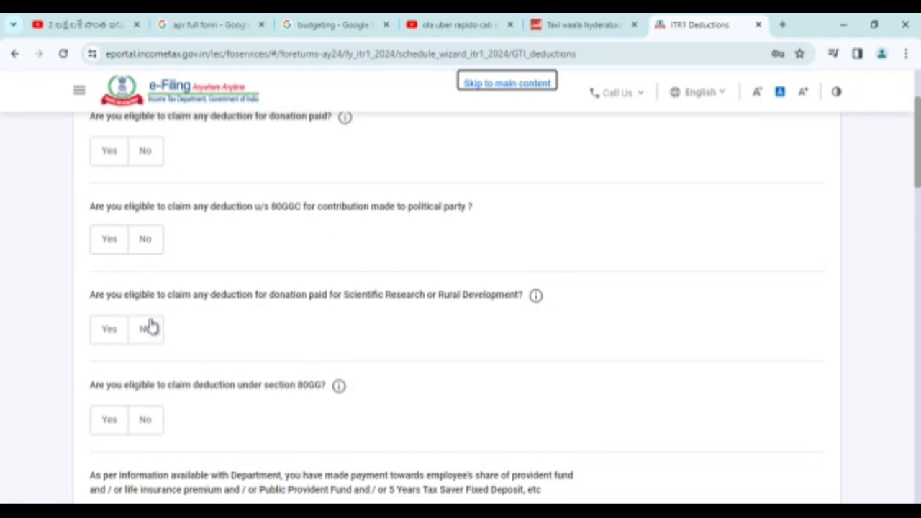
{"action": "scroll", "coordinate": [148, 324], "scroll_direction": "down", "scroll_amount": 3}
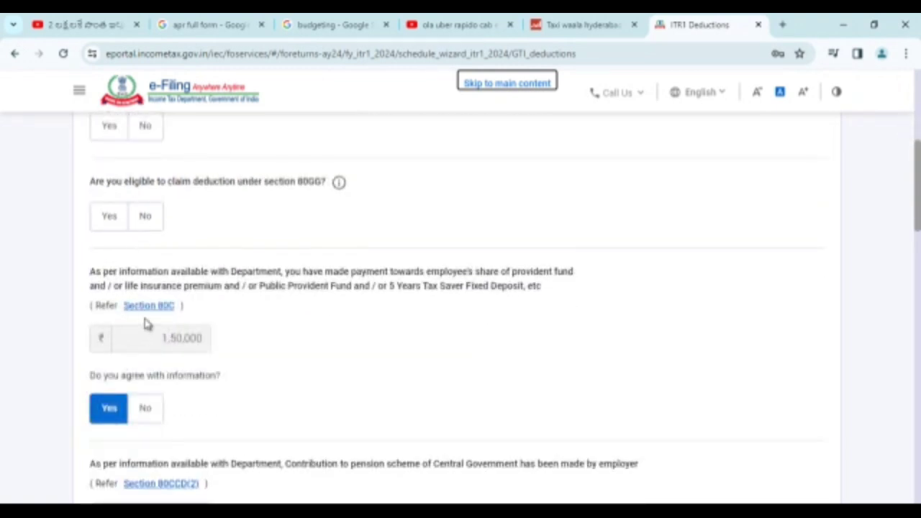
{"action": "scroll", "coordinate": [359, 335], "scroll_direction": "down", "scroll_amount": 5}
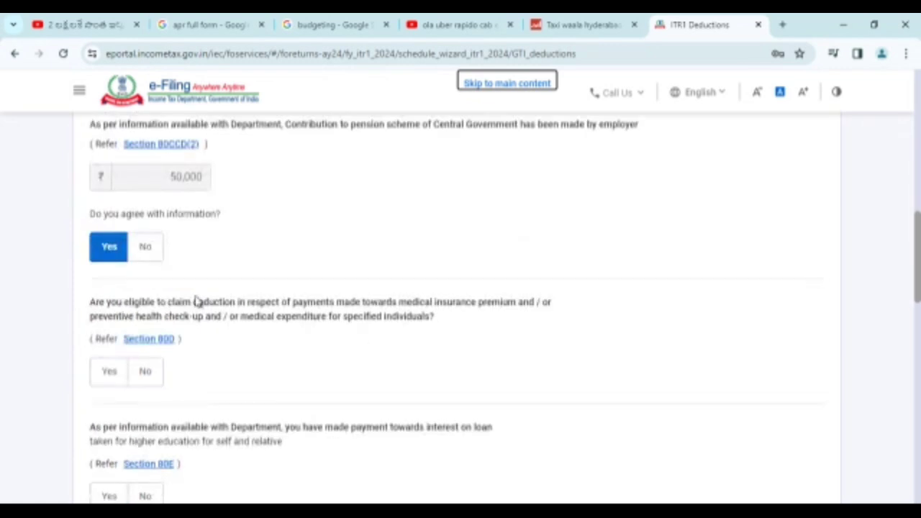
{"action": "scroll", "coordinate": [177, 266], "scroll_direction": "down", "scroll_amount": 8}
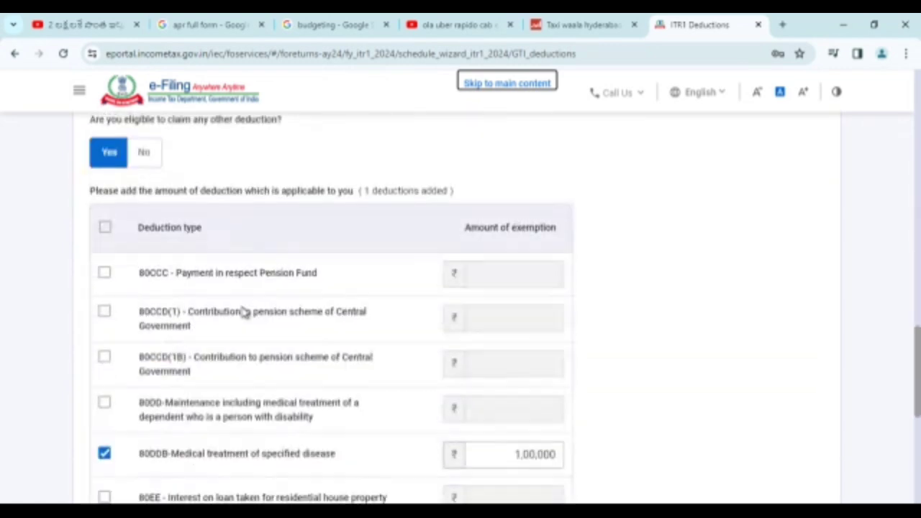
{"action": "scroll", "coordinate": [233, 311], "scroll_direction": "down", "scroll_amount": 2}
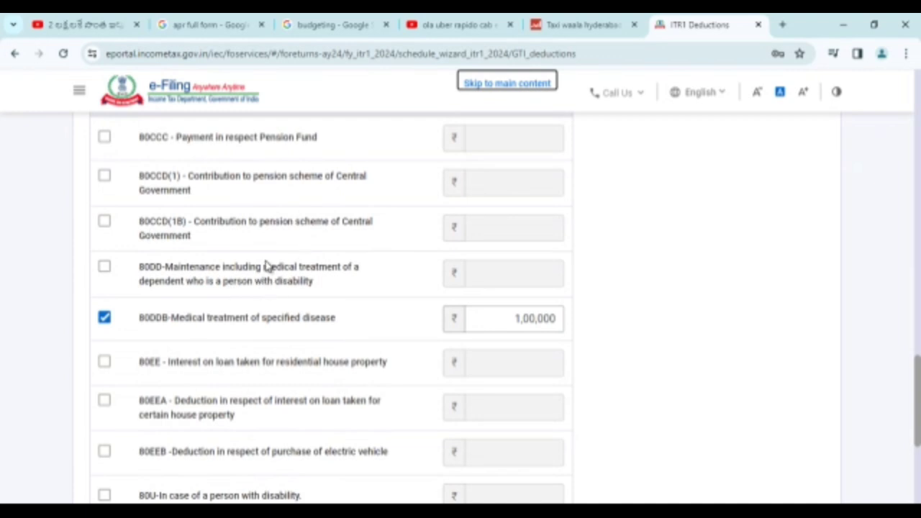
{"action": "scroll", "coordinate": [259, 270], "scroll_direction": "down", "scroll_amount": 1}
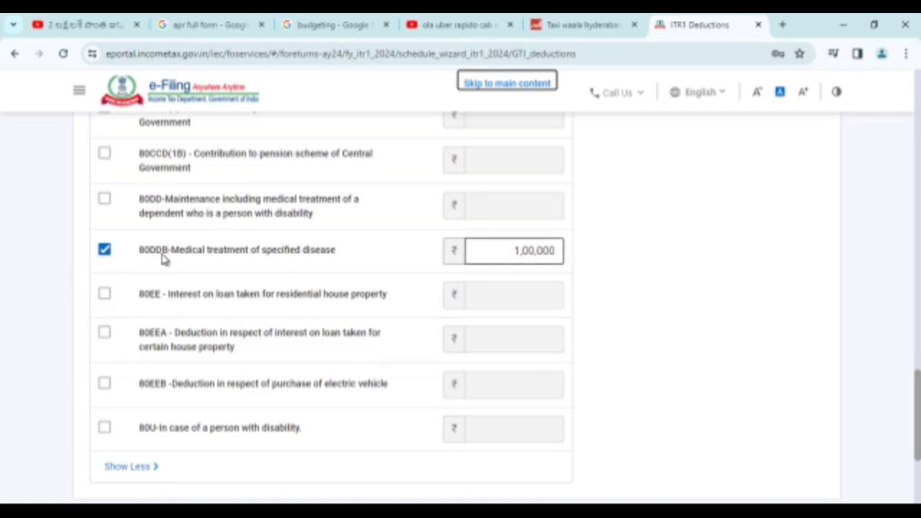
{"action": "scroll", "coordinate": [617, 267], "scroll_direction": "down", "scroll_amount": 3}
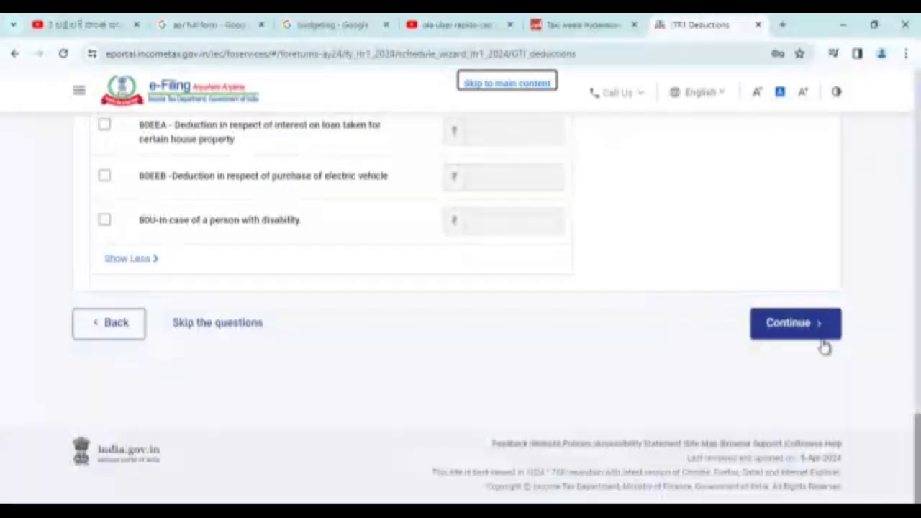
Confirm the Total Deductions of ₹3,25,000
{"action": "left_click", "coordinate": [800, 332]}
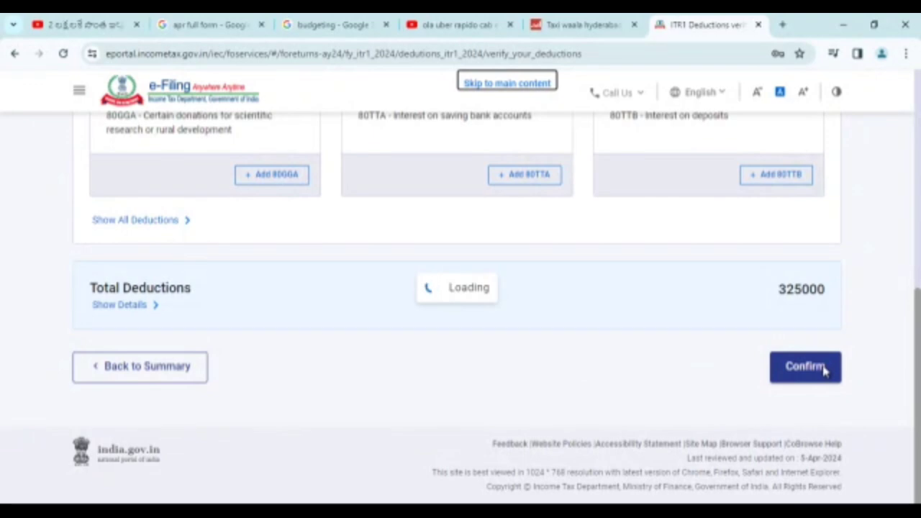
{"action": "left_click", "coordinate": [795, 375]}
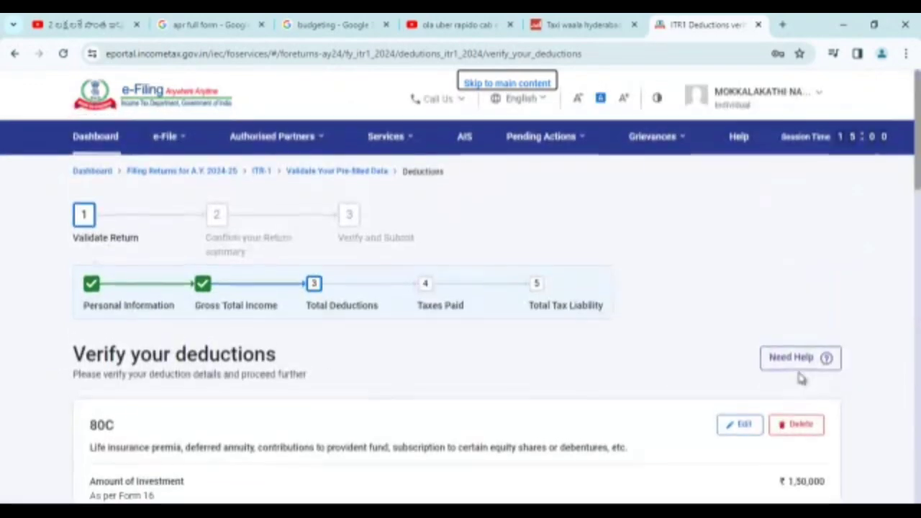
{"action": "scroll", "coordinate": [682, 285], "scroll_direction": "down", "scroll_amount": 3}
{"action": "scroll", "coordinate": [682, 286], "scroll_direction": "down", "scroll_amount": 15}
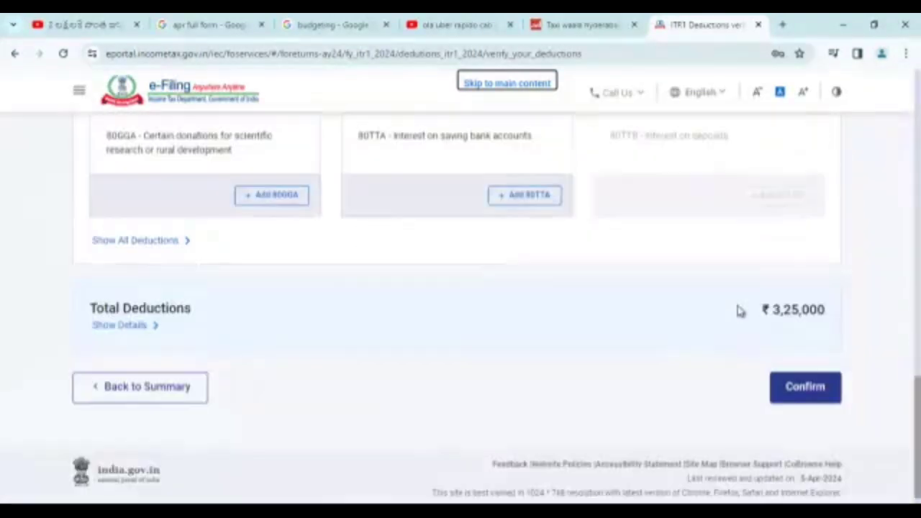
{"action": "left_click", "coordinate": [804, 366]}
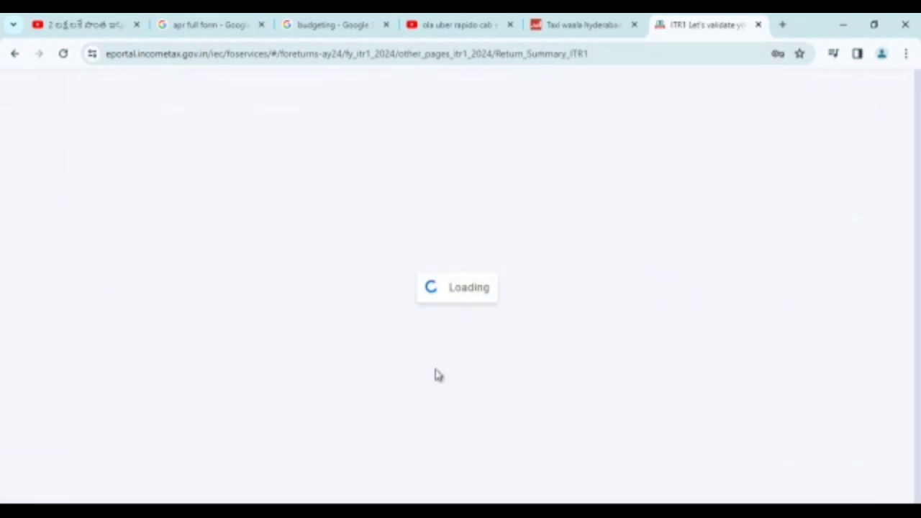
{"action": "scroll", "coordinate": [436, 261], "scroll_direction": "down", "scroll_amount": 10}
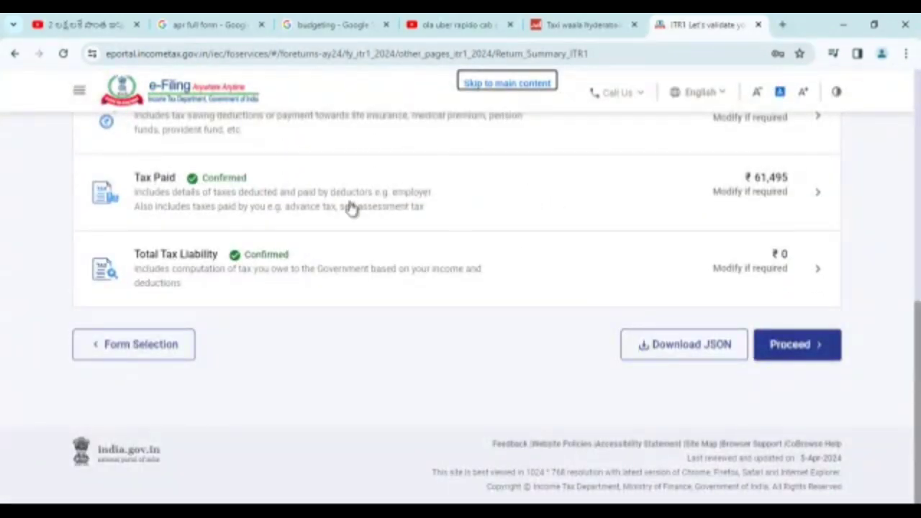
Confirm the Taxes Paid details of ₹61,495
{"action": "left_click", "coordinate": [176, 206]}
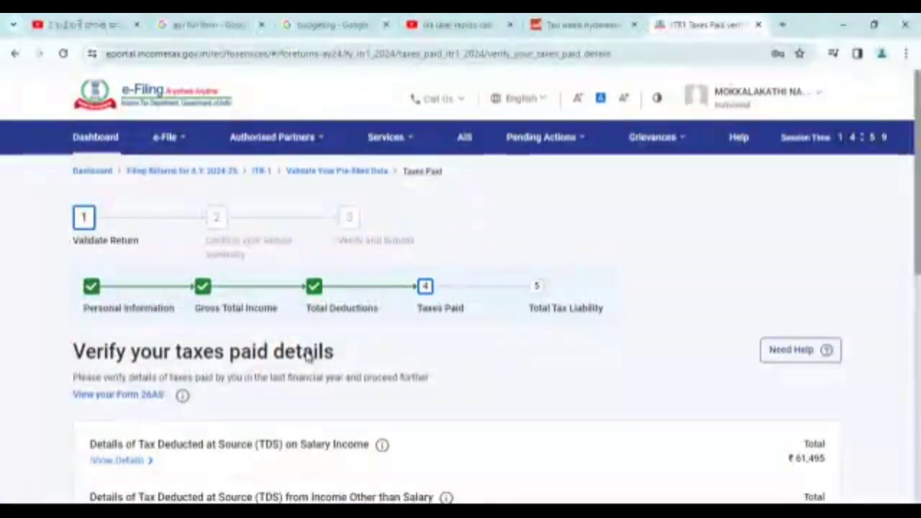
{"action": "scroll", "coordinate": [309, 354], "scroll_direction": "down", "scroll_amount": 4}
{"action": "scroll", "coordinate": [676, 351], "scroll_direction": "down", "scroll_amount": 3}
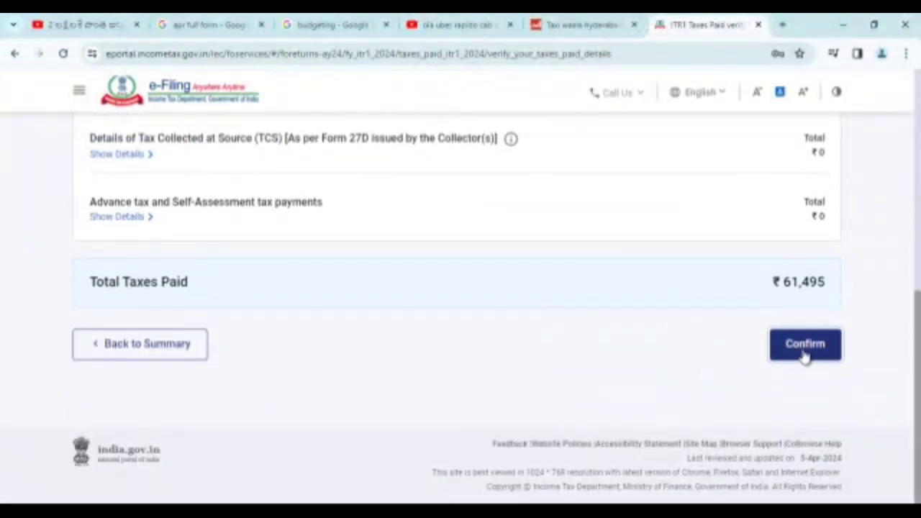
{"action": "left_click", "coordinate": [804, 352]}
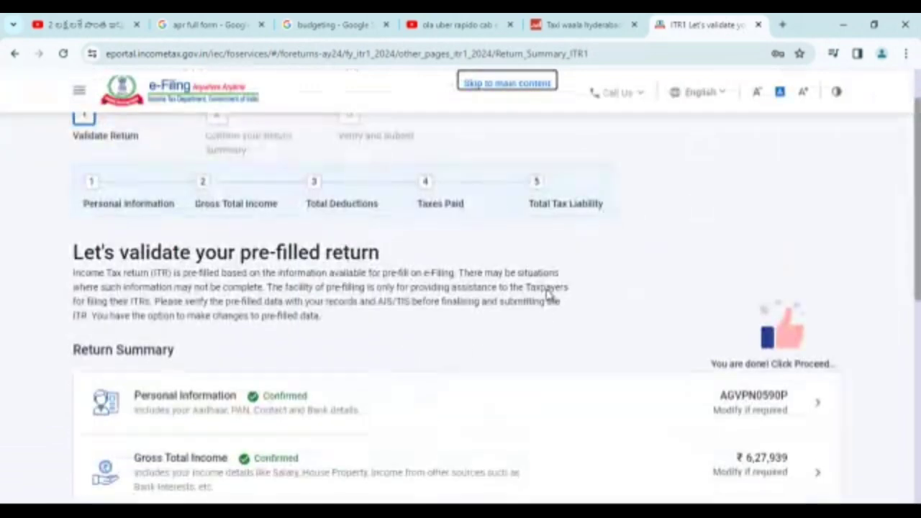
{"action": "scroll", "coordinate": [403, 259], "scroll_direction": "down", "scroll_amount": 5}
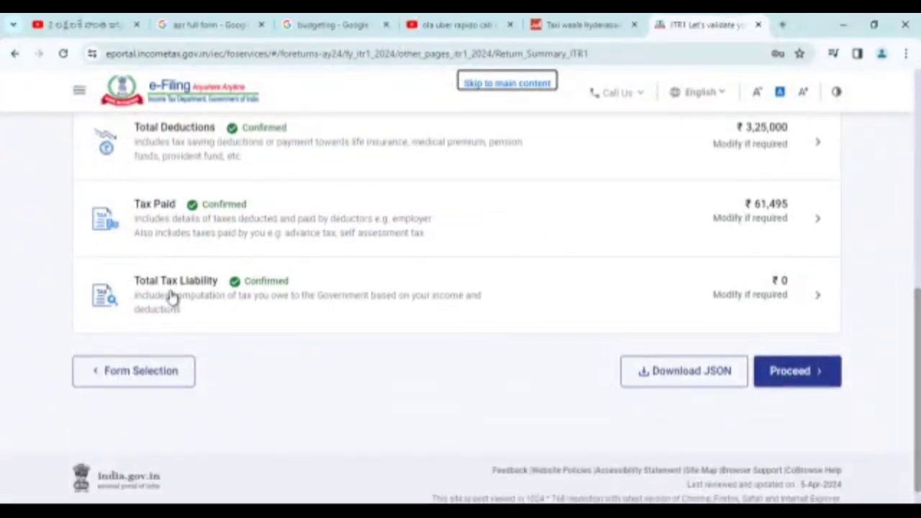
Confirm the ₹0 Total Tax Liability computation, with ₹2,647 rebated under 87A
{"action": "left_click", "coordinate": [171, 295]}
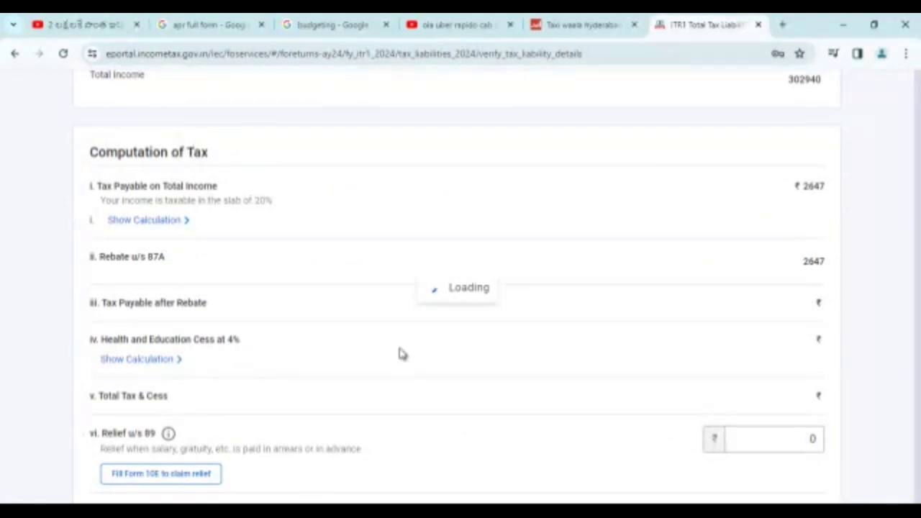
{"action": "scroll", "coordinate": [453, 353], "scroll_direction": "down", "scroll_amount": 3}
{"action": "scroll", "coordinate": [449, 353], "scroll_direction": "down", "scroll_amount": 12}
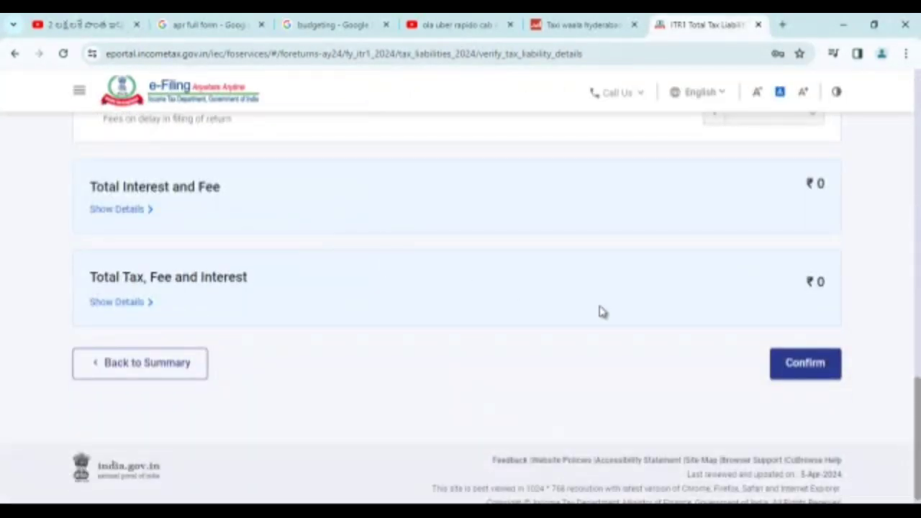
{"action": "left_click", "coordinate": [807, 367]}
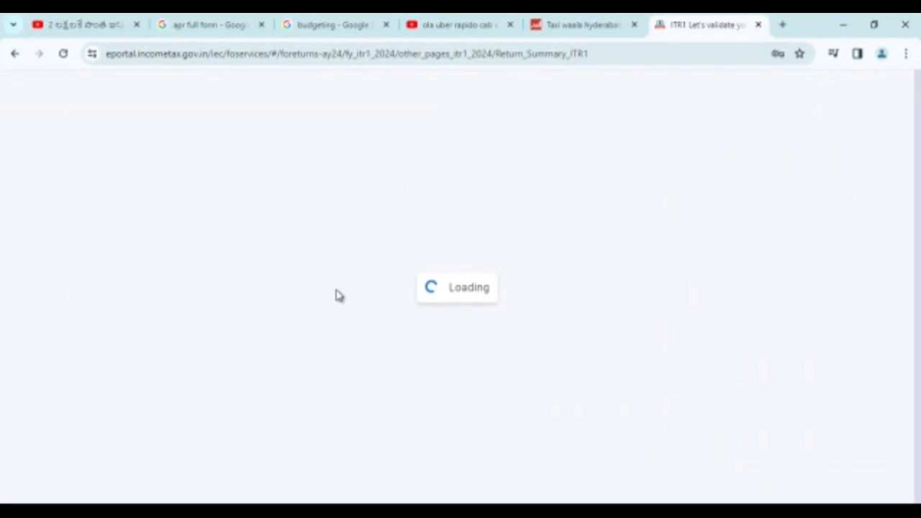
{"action": "scroll", "coordinate": [237, 309], "scroll_direction": "down", "scroll_amount": 10}
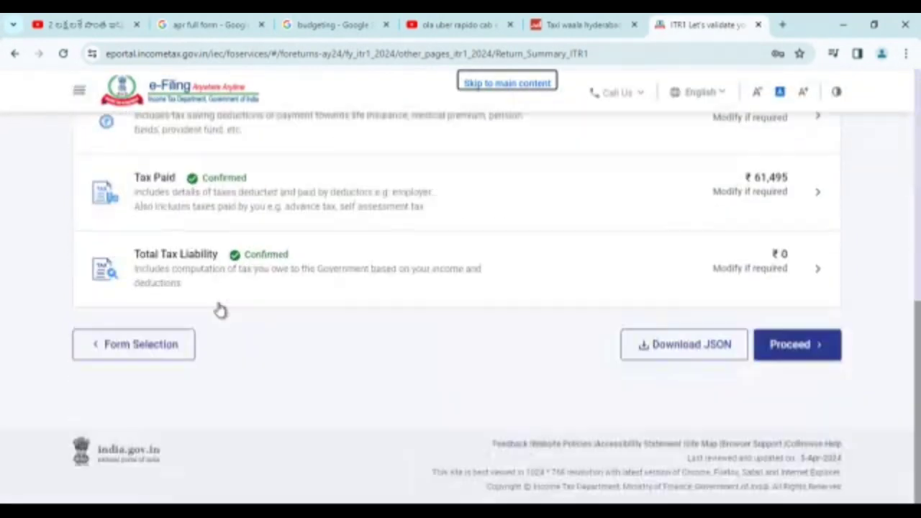
Proceed to the tax summary showing a ₹61,500 refund and preview the return
{"action": "left_click", "coordinate": [794, 349]}
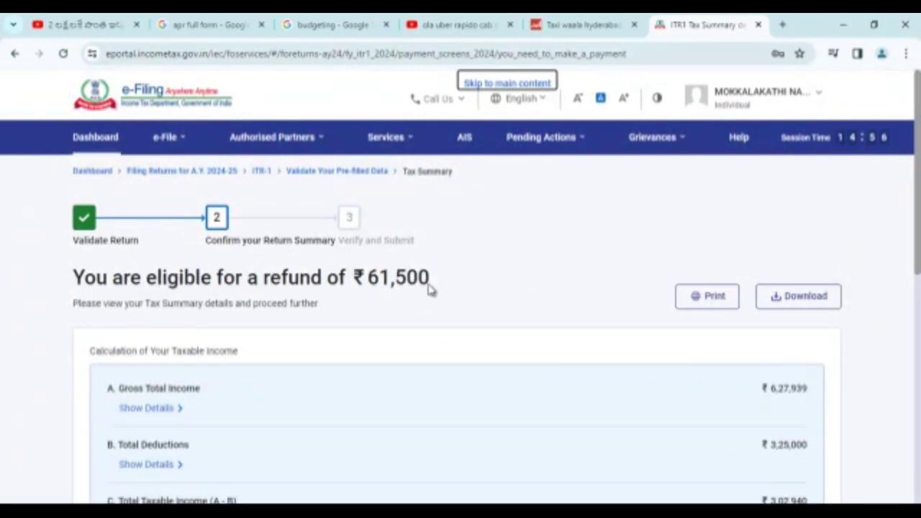
{"action": "scroll", "coordinate": [485, 295], "scroll_direction": "down", "scroll_amount": 5}
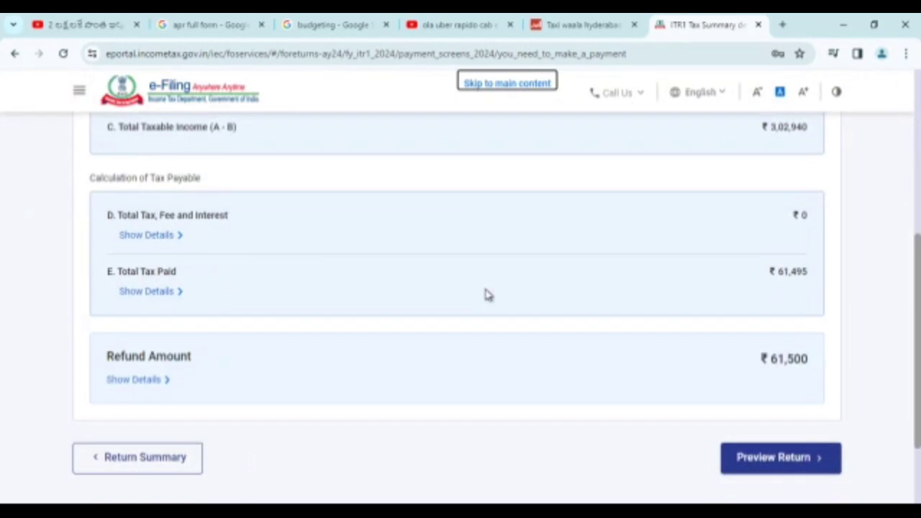
{"action": "left_click", "coordinate": [795, 464]}
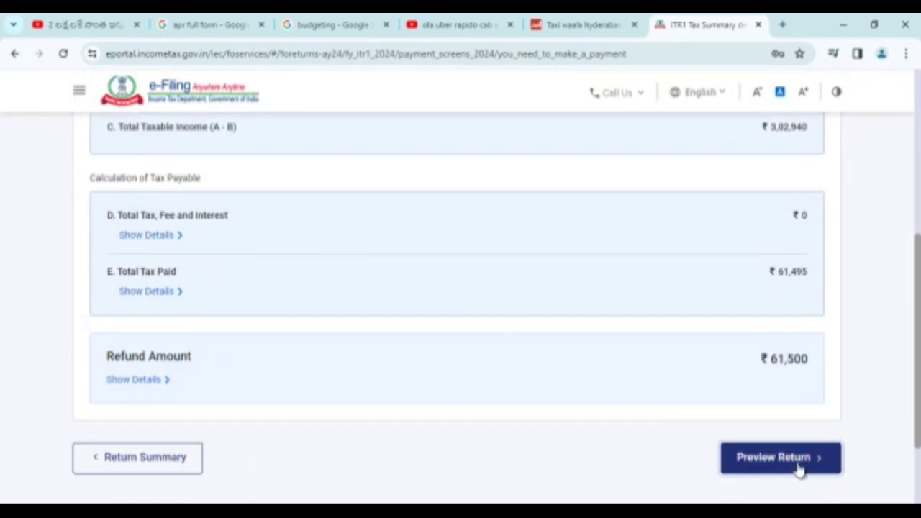
{"action": "scroll", "coordinate": [128, 293], "scroll_direction": "down", "scroll_amount": 4}
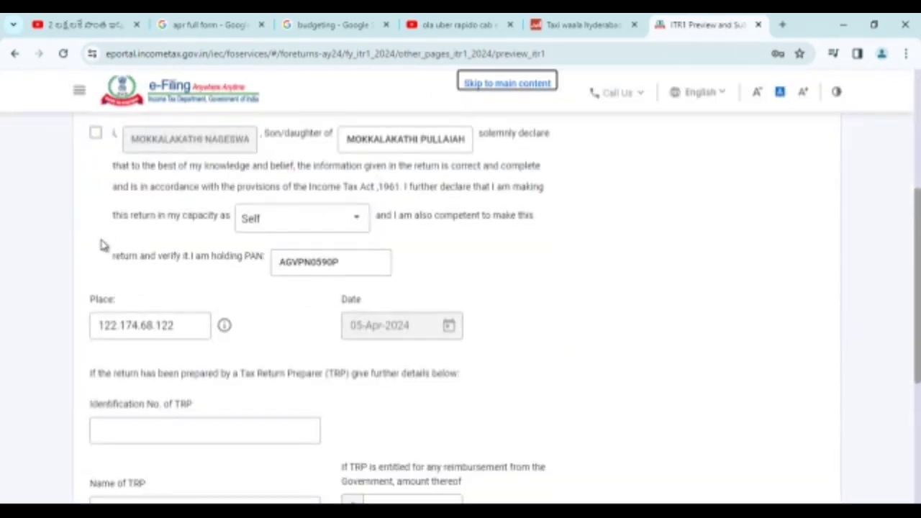
Accept the return declaration and generate the full ITR-1 preview
{"action": "left_click", "coordinate": [96, 134]}
{"action": "scroll", "coordinate": [322, 246], "scroll_direction": "down", "scroll_amount": 1}
{"action": "scroll", "coordinate": [322, 245], "scroll_direction": "down", "scroll_amount": 3}
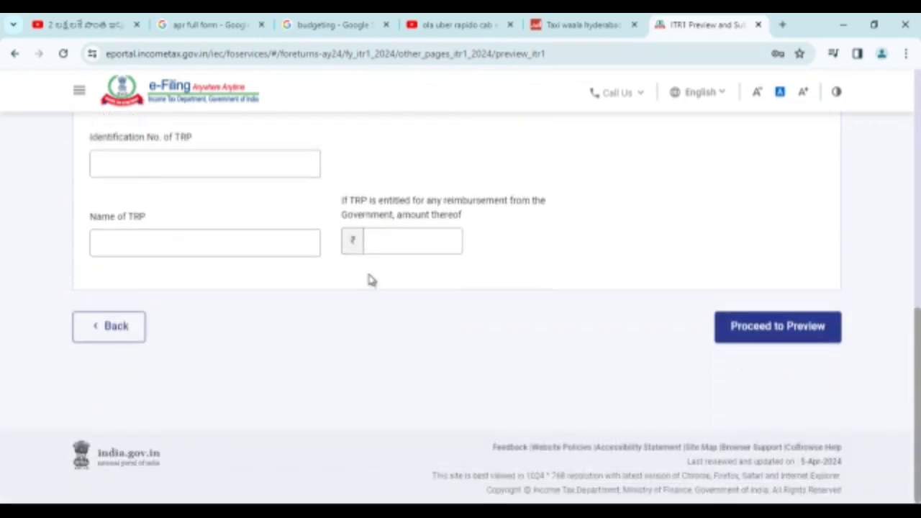
{"action": "left_click", "coordinate": [761, 325]}
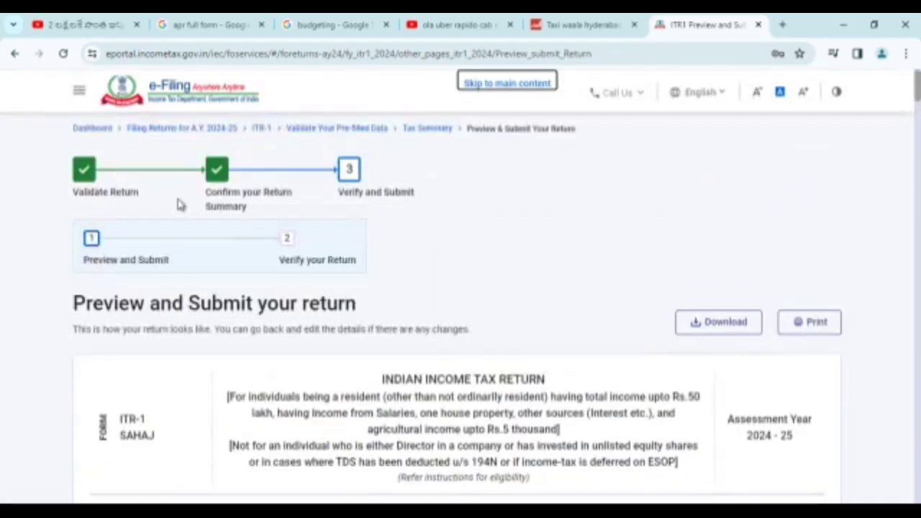
Review the complete ITR-1 preview and start validation of the return
{"action": "scroll", "coordinate": [245, 312], "scroll_direction": "down", "scroll_amount": 10}
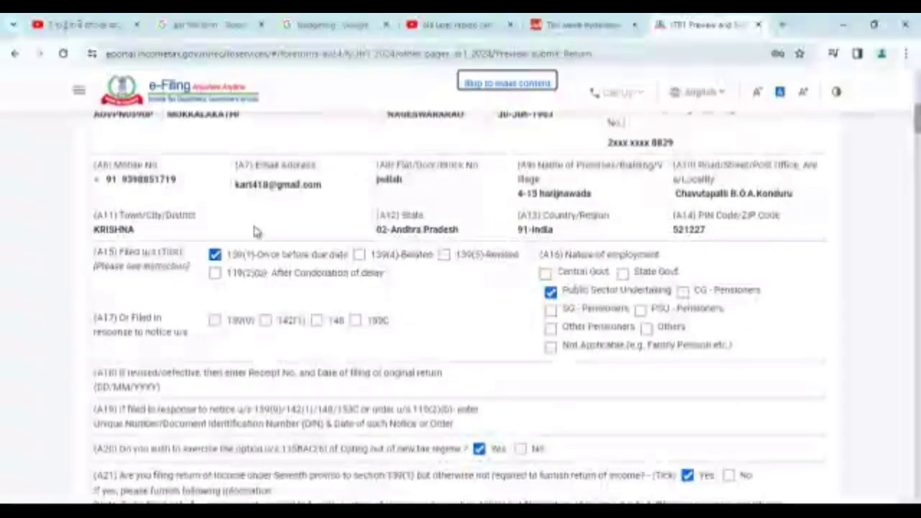
{"action": "scroll", "coordinate": [251, 261], "scroll_direction": "down", "scroll_amount": 15}
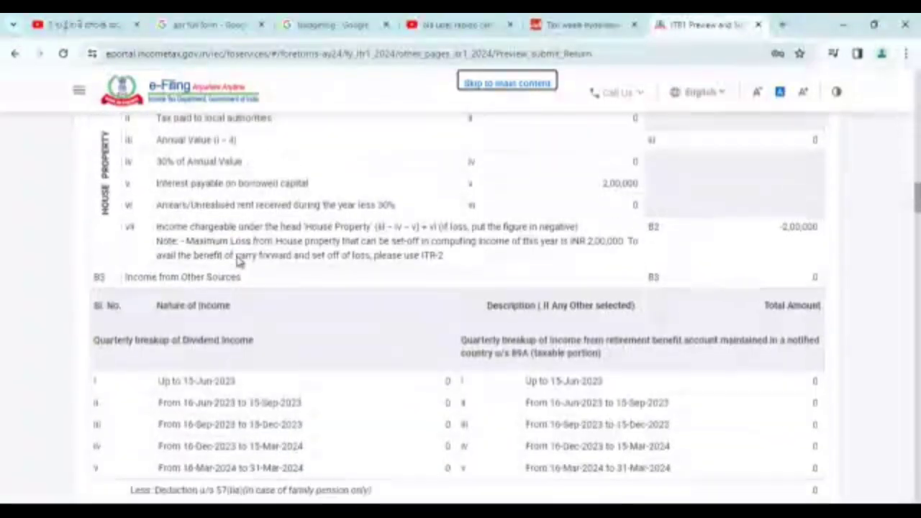
{"action": "scroll", "coordinate": [240, 261], "scroll_direction": "down", "scroll_amount": 20}
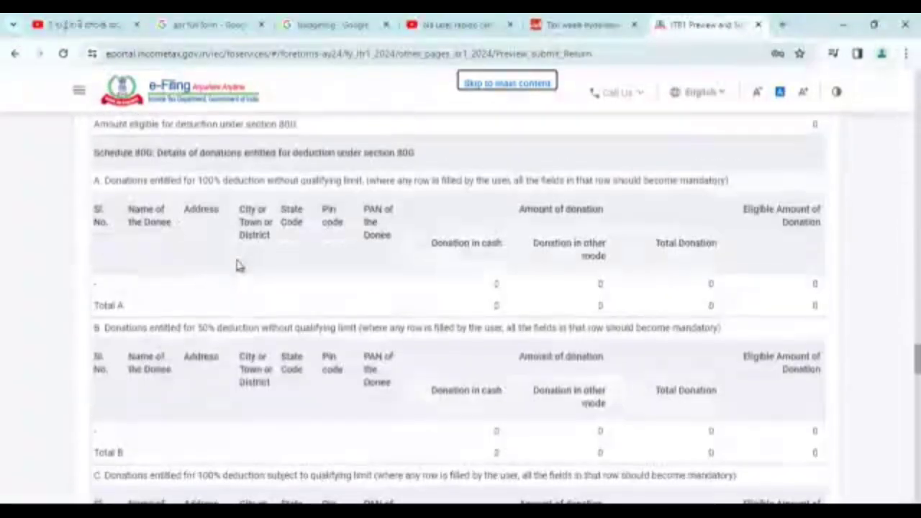
{"action": "scroll", "coordinate": [239, 265], "scroll_direction": "down", "scroll_amount": 20}
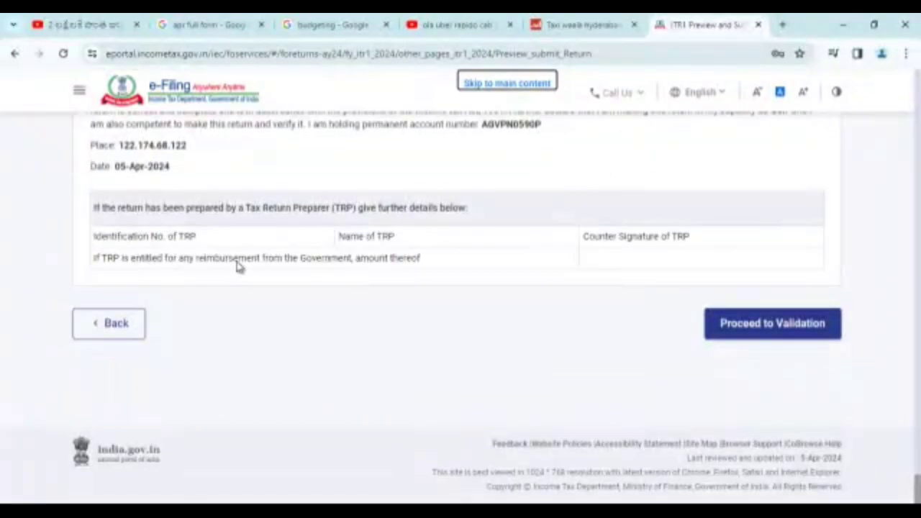
{"action": "left_click", "coordinate": [783, 336]}
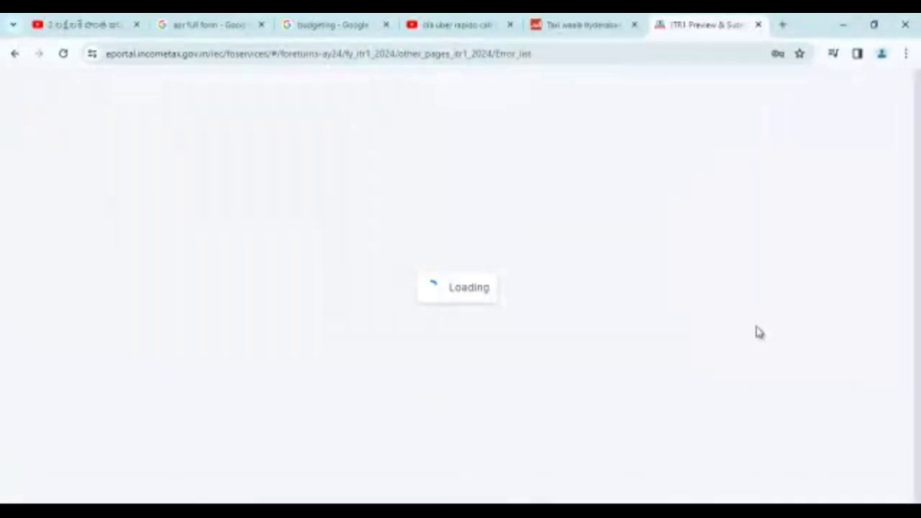
Check the ITR-1 validation page showing 'Validation Successful' with no errors found
{"action": "scroll", "coordinate": [405, 335], "scroll_direction": "down", "scroll_amount": 2}
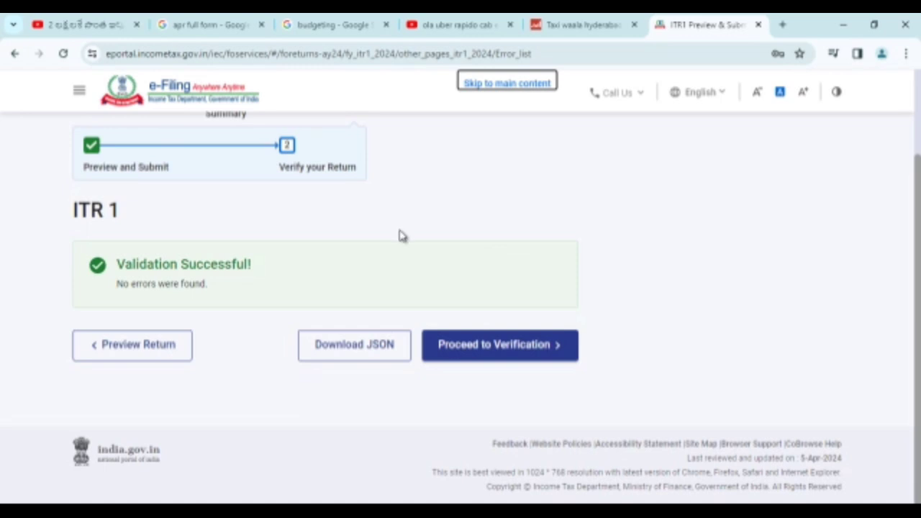
{"action": "scroll", "coordinate": [402, 236], "scroll_direction": "up", "scroll_amount": 3}
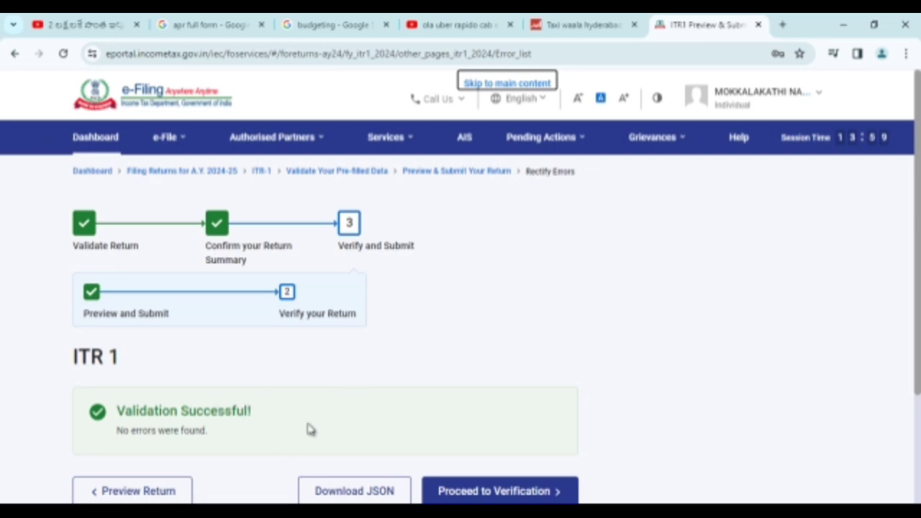
{"action": "scroll", "coordinate": [320, 427], "scroll_direction": "down", "scroll_amount": 2}
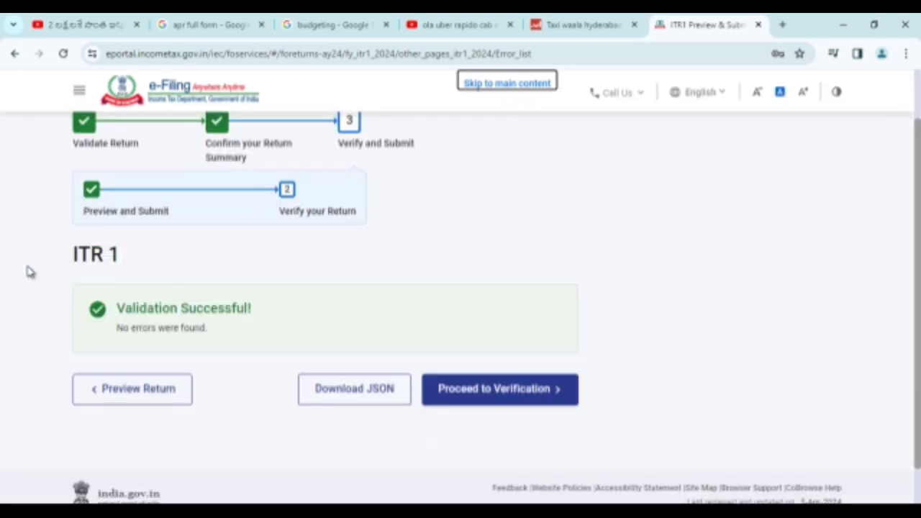